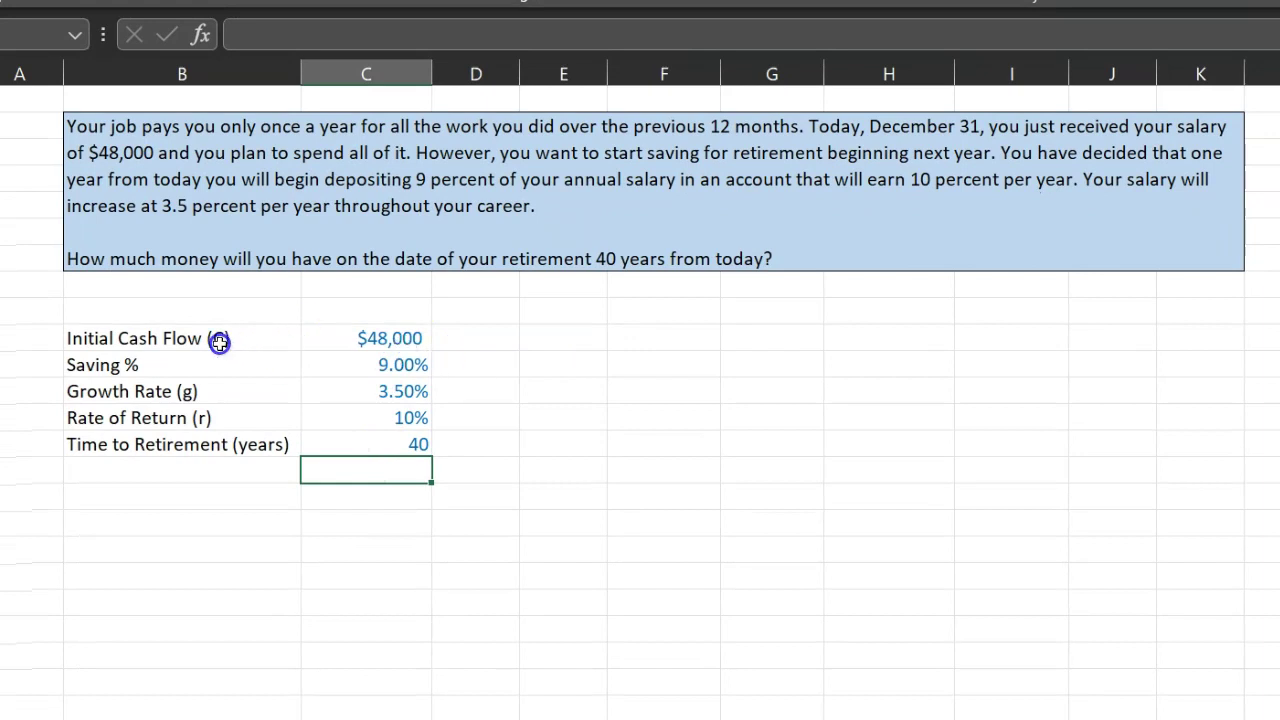
click(390, 340)
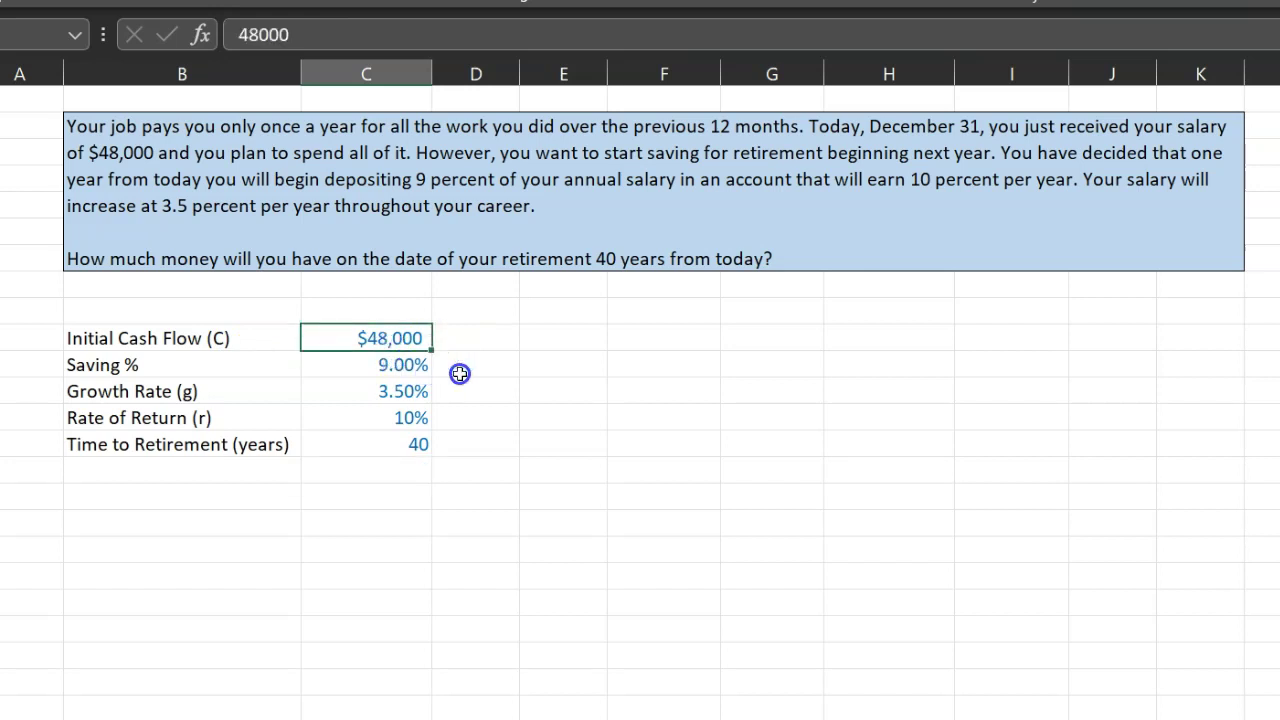
click(407, 392)
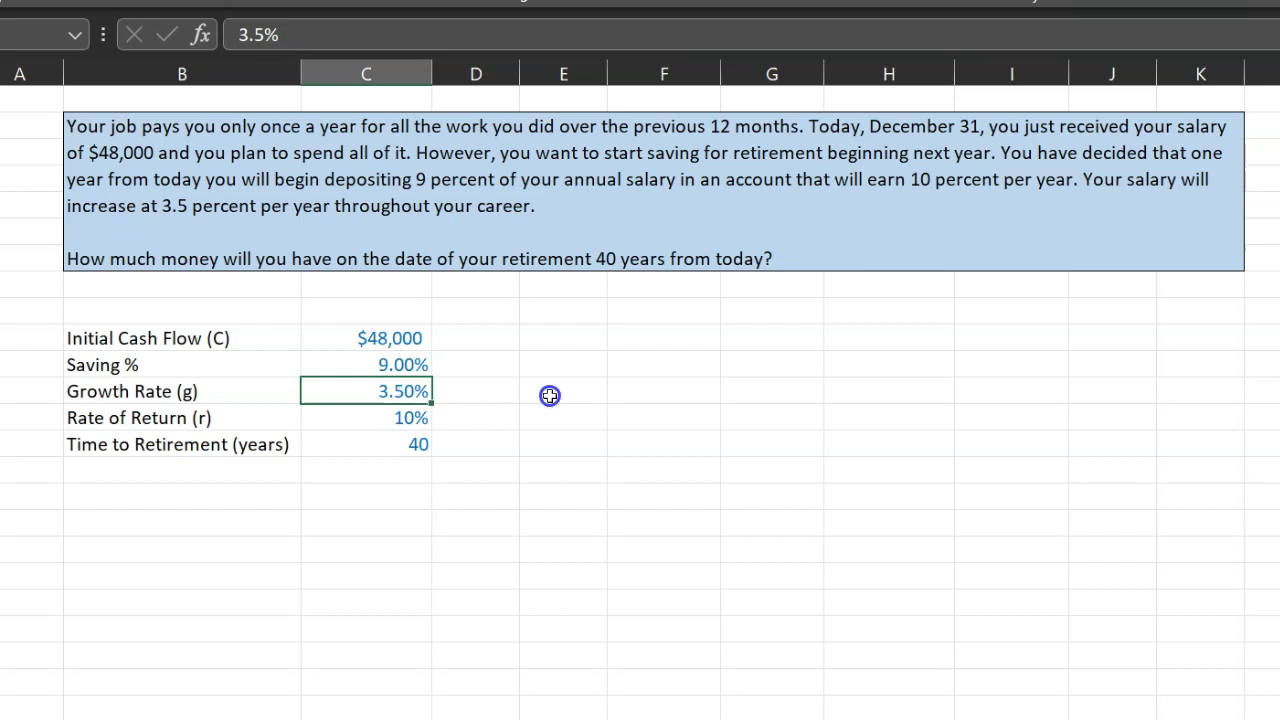
click(392, 418)
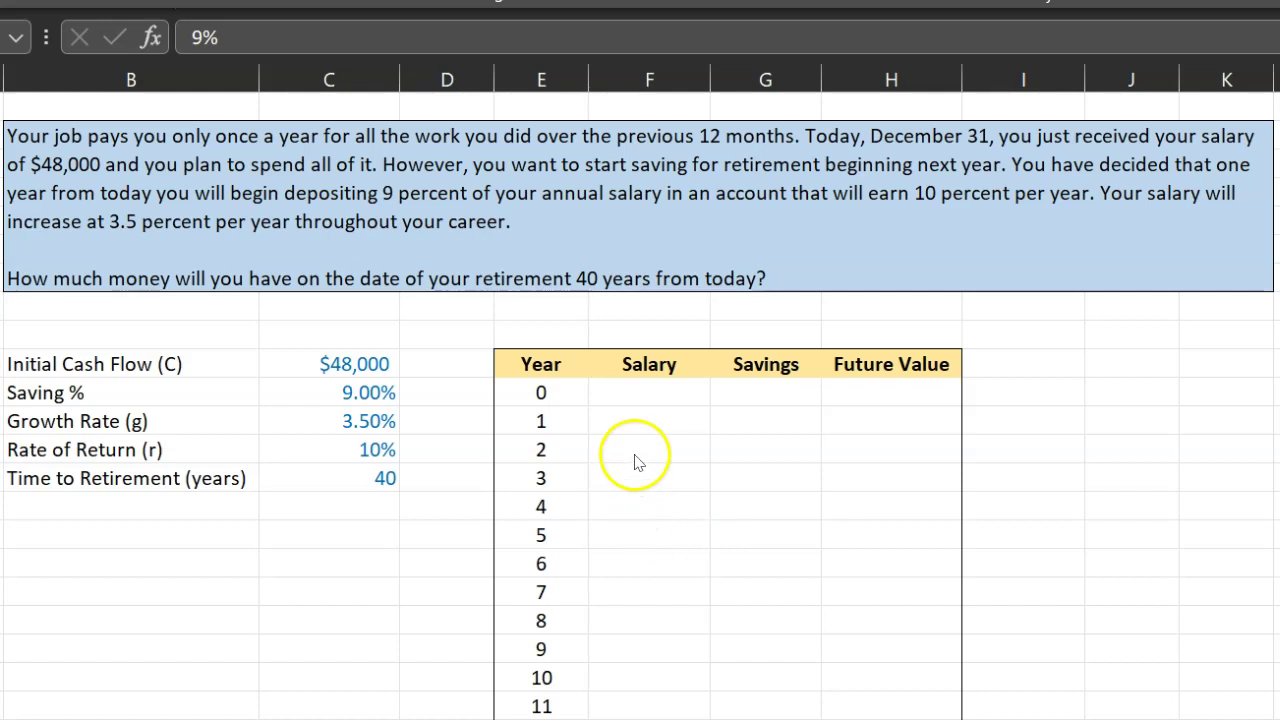
- Link the year 0 salary to the initial cash flow with the formula =C10
double_click(652, 395)
text(=)
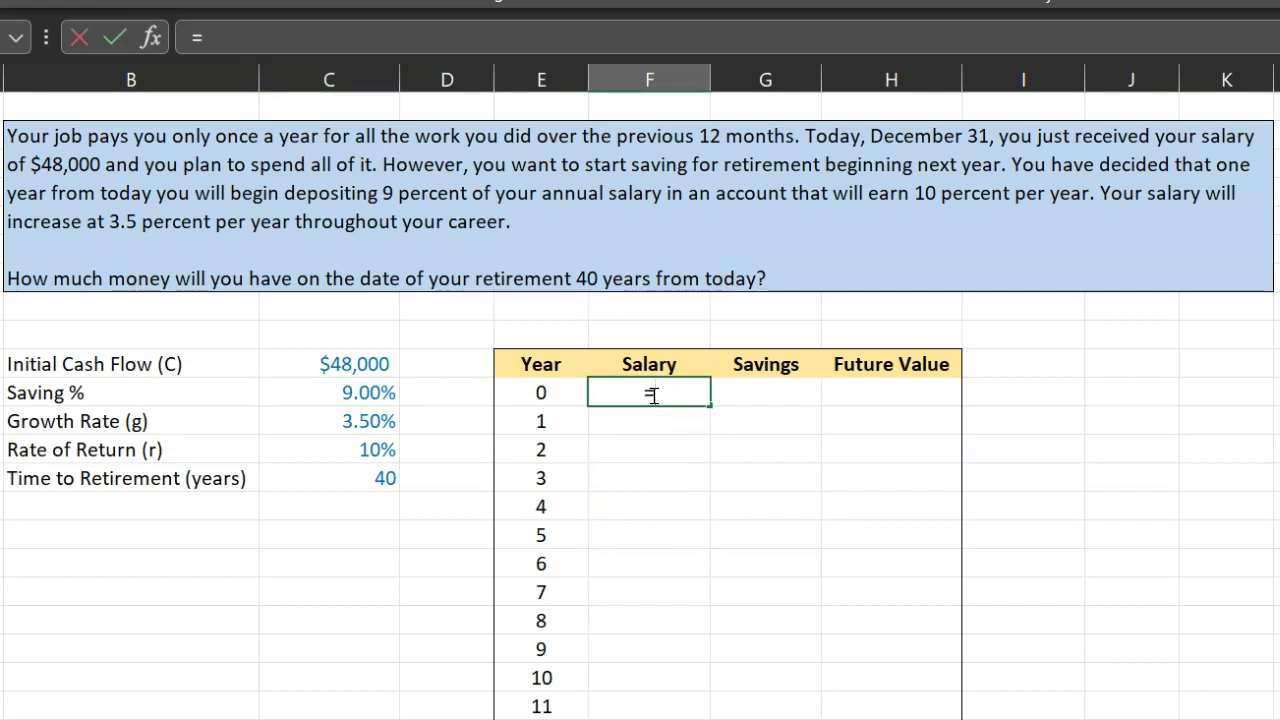
key(Left)
key(Left)
key(Left)
key(Up)
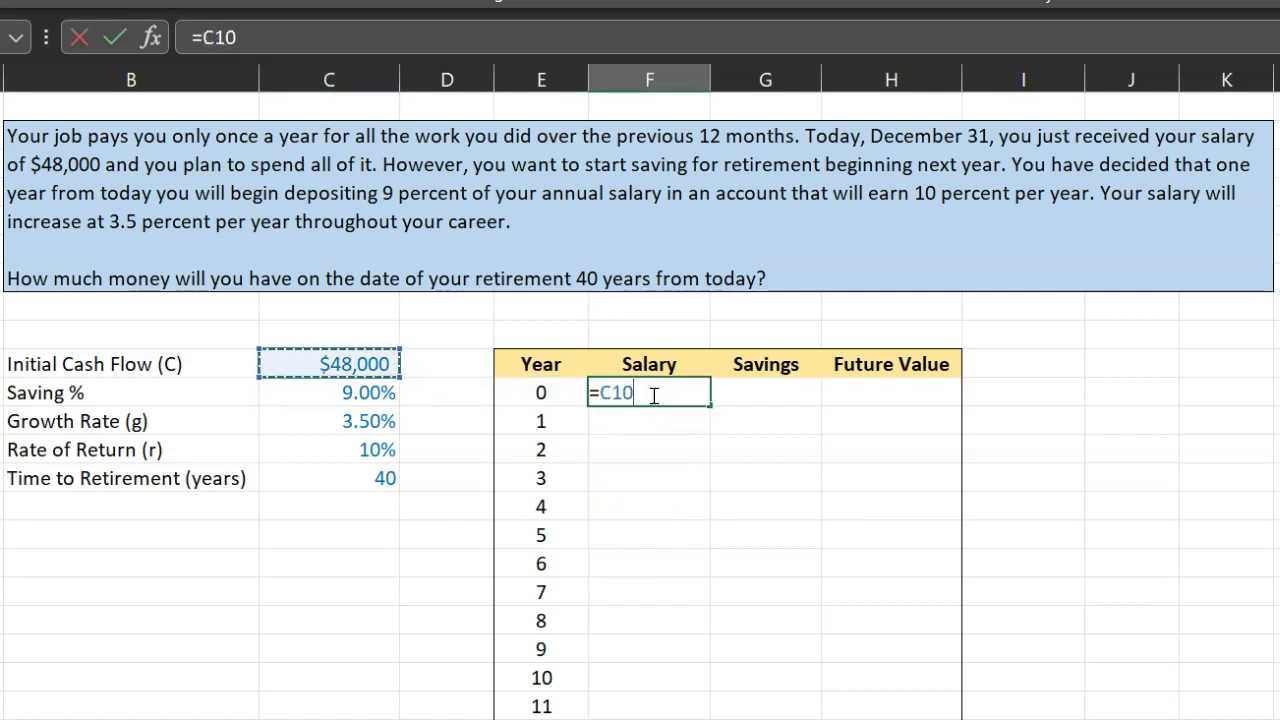
key(Return)
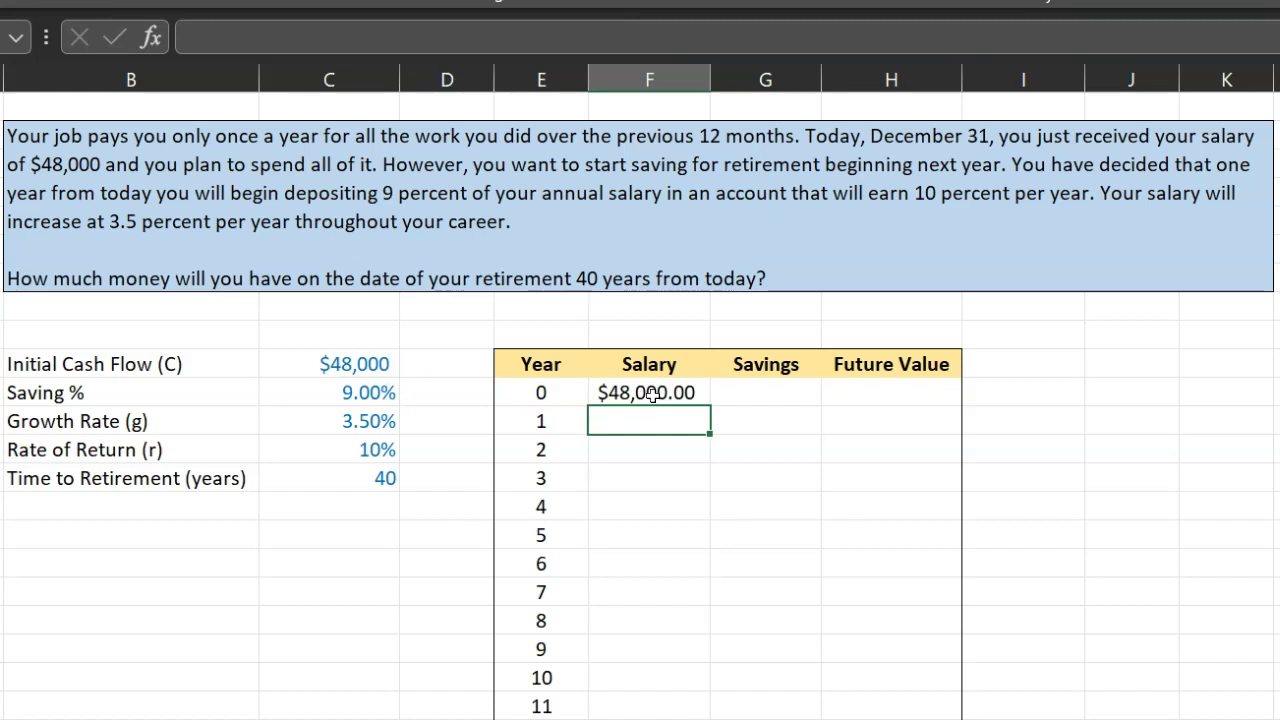
- Calculate the year 1 salary with =F11*(1+$C$12) and fill the formula down the Salary column through year 40
text(=)
key(Up)
text(*)
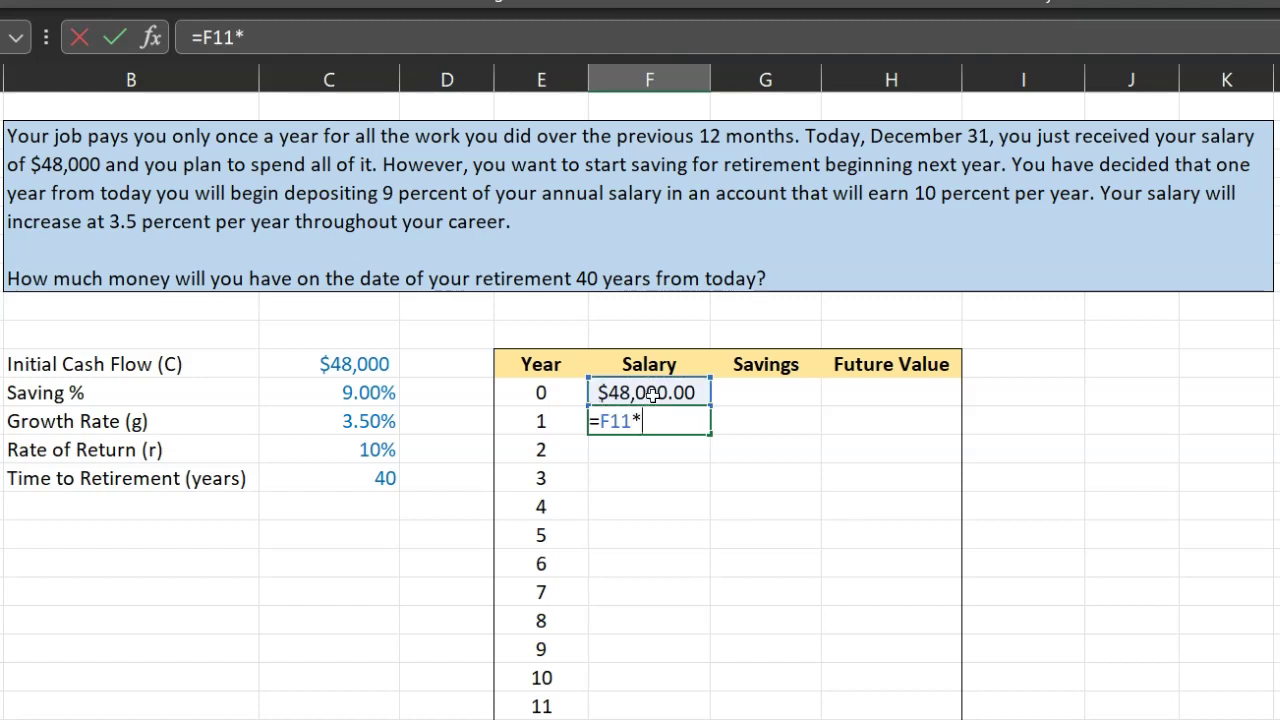
text((1+)
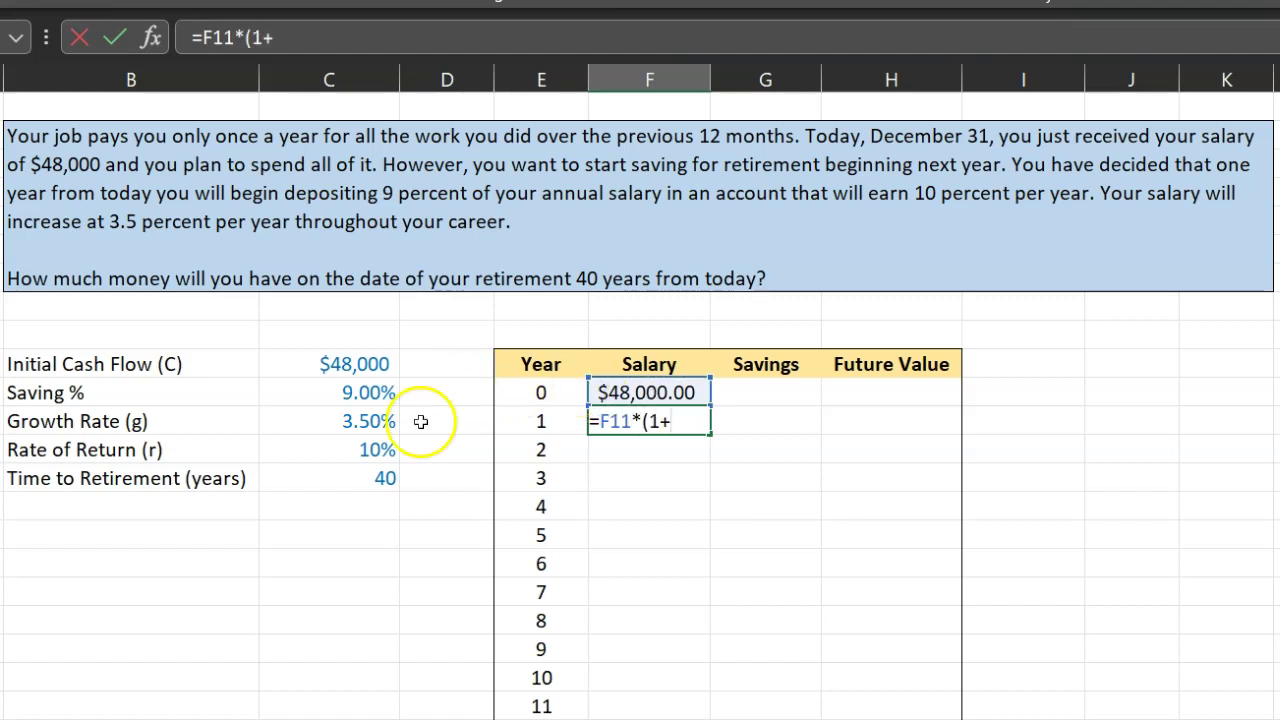
click(385, 422)
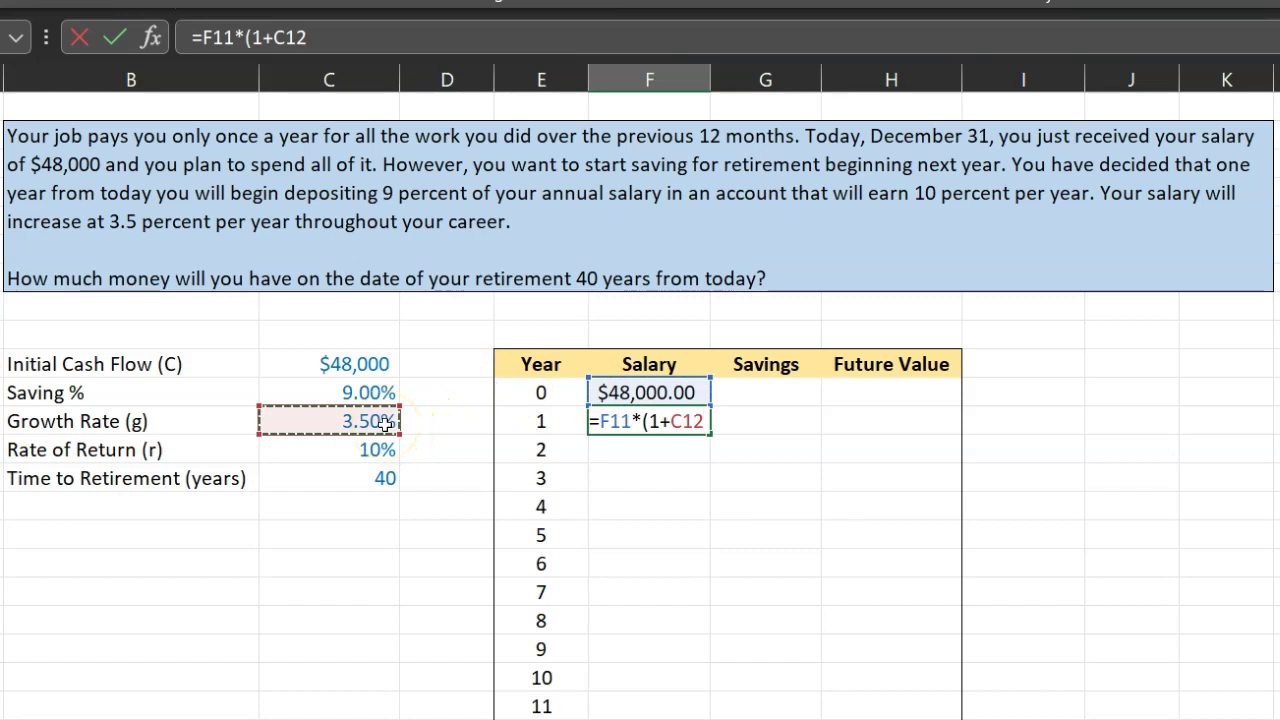
key(F4)
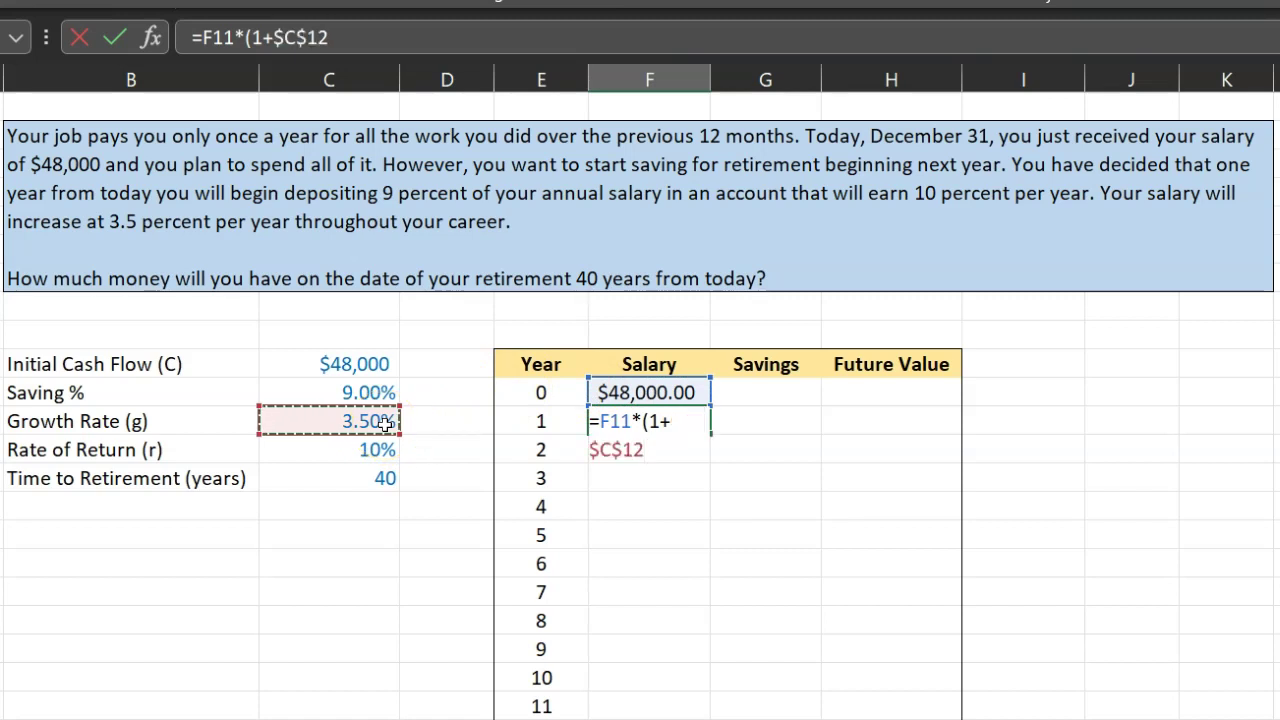
text())
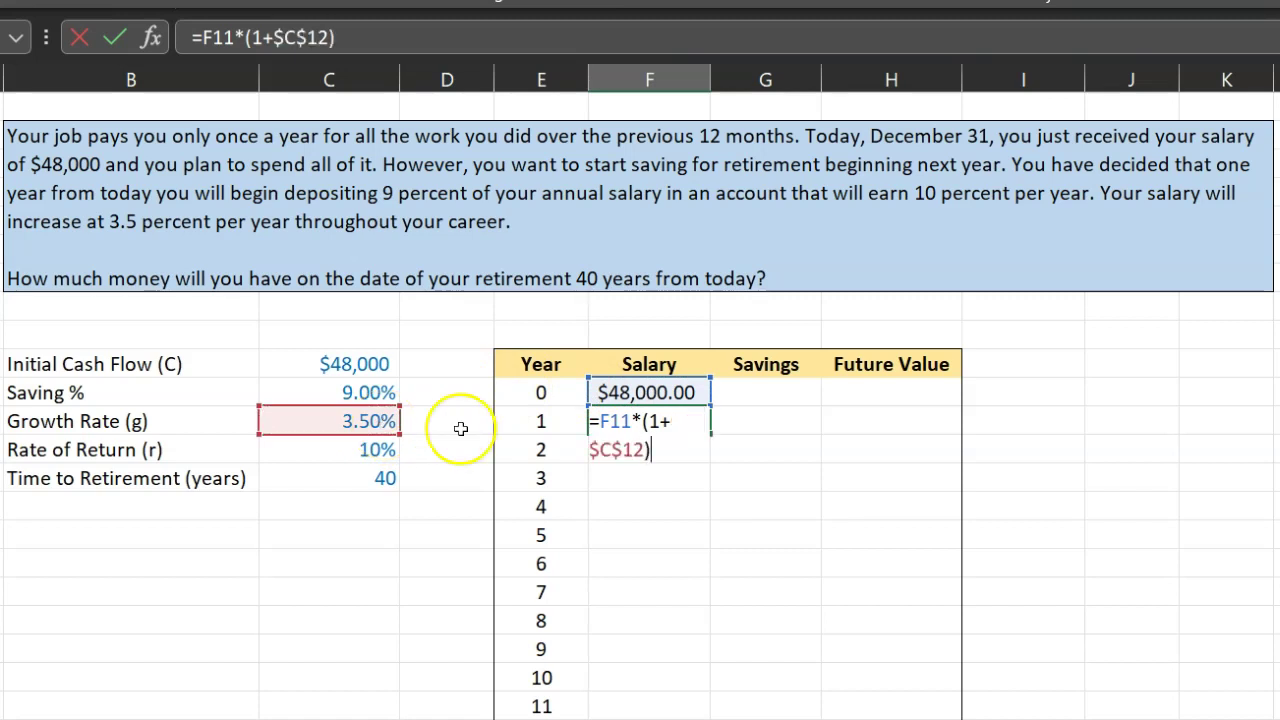
key(Return)
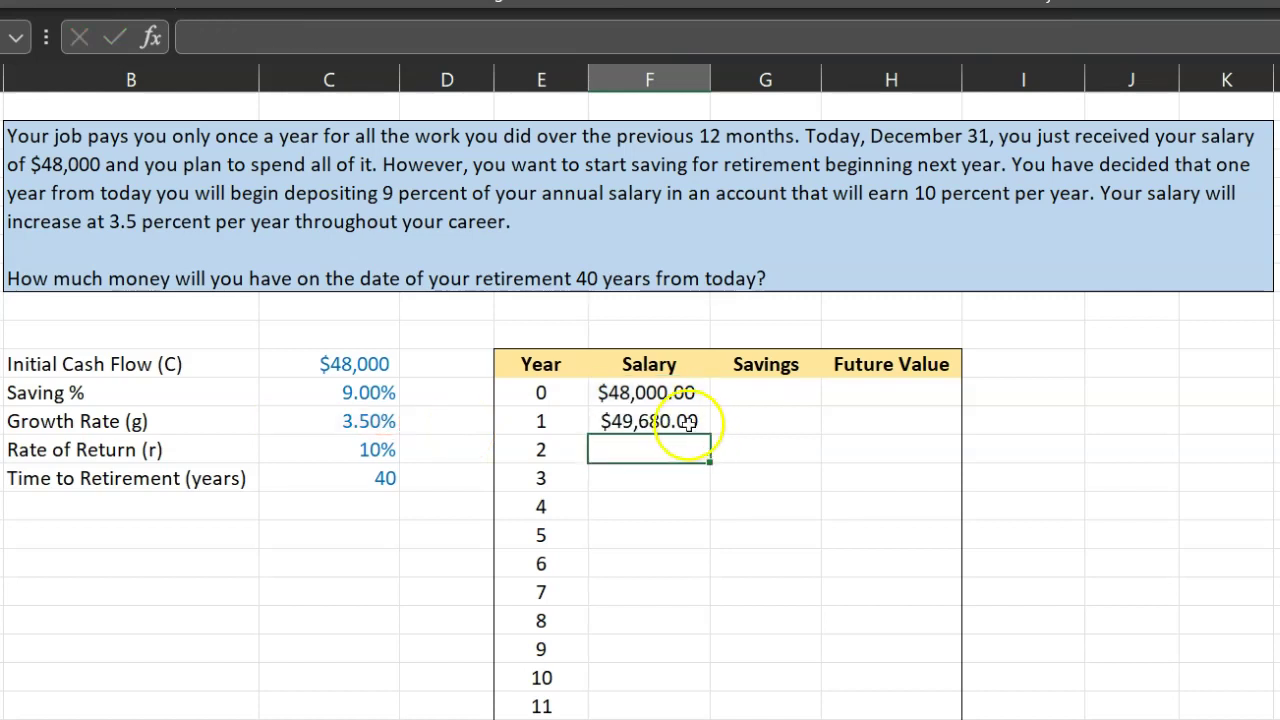
click(677, 422)
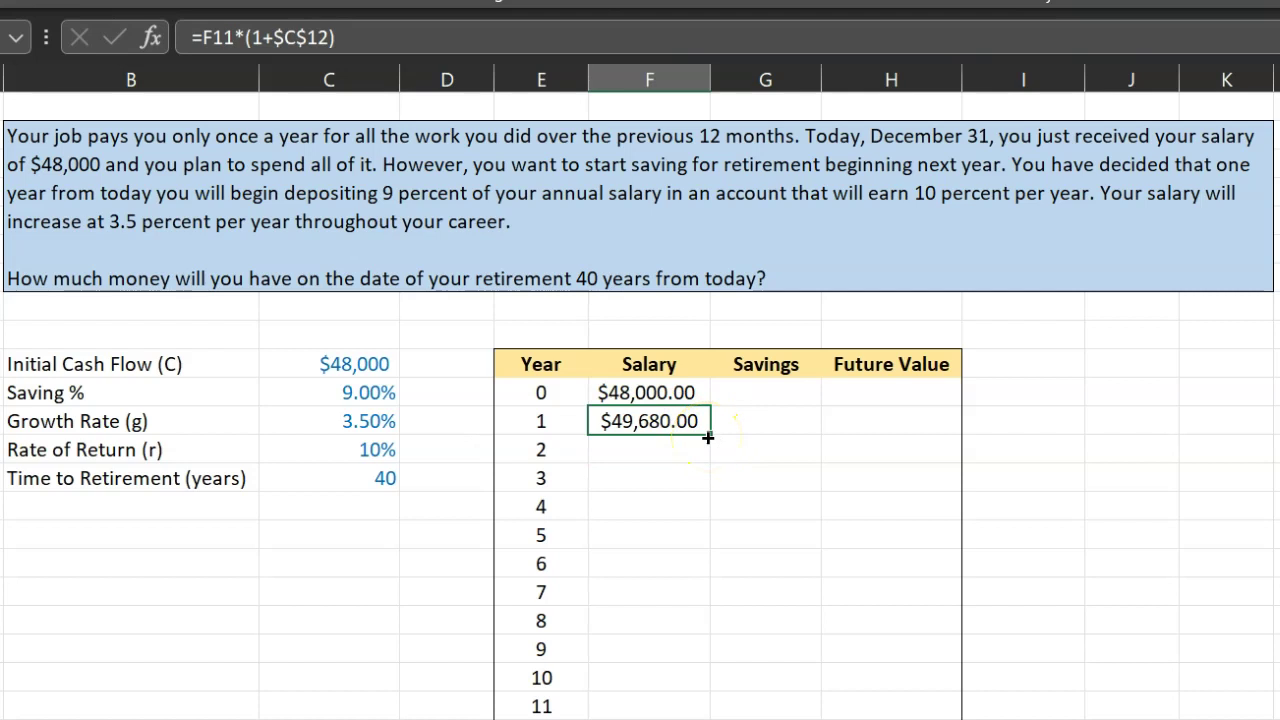
double_click(707, 437)
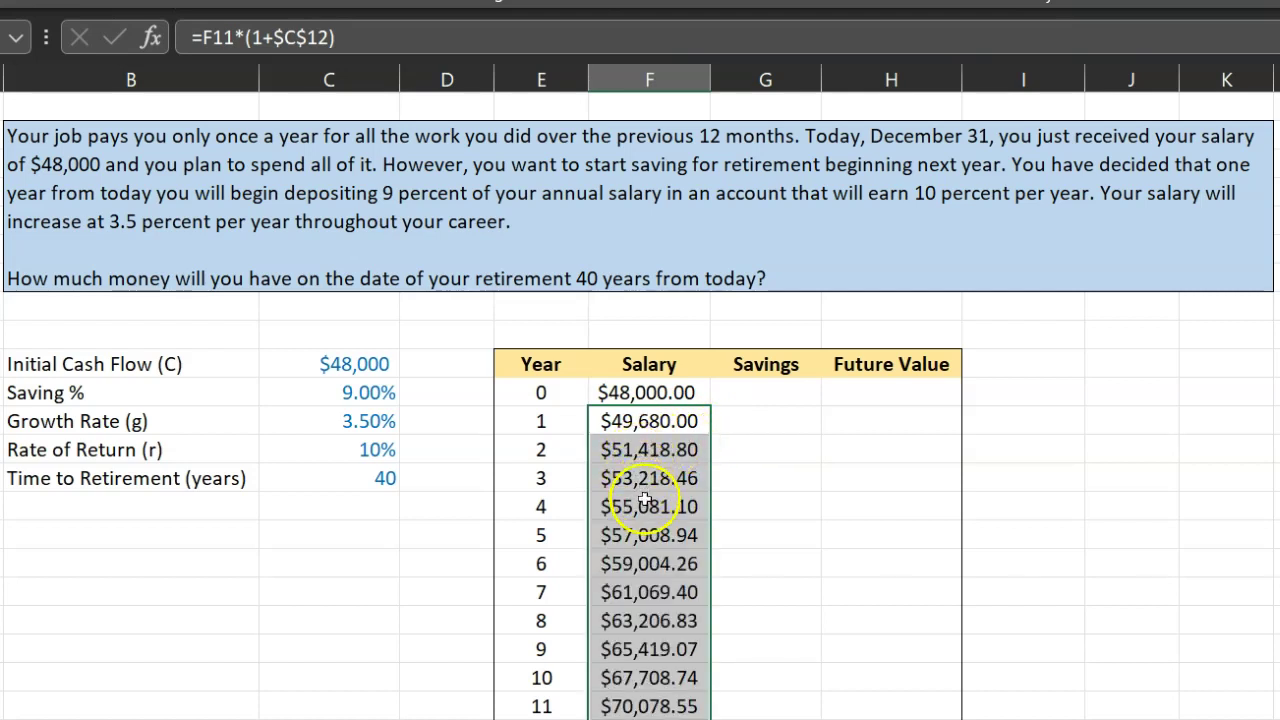
- Check the cell references in the year 5 salary formula and review the Salary column down to year 40
click(650, 538)
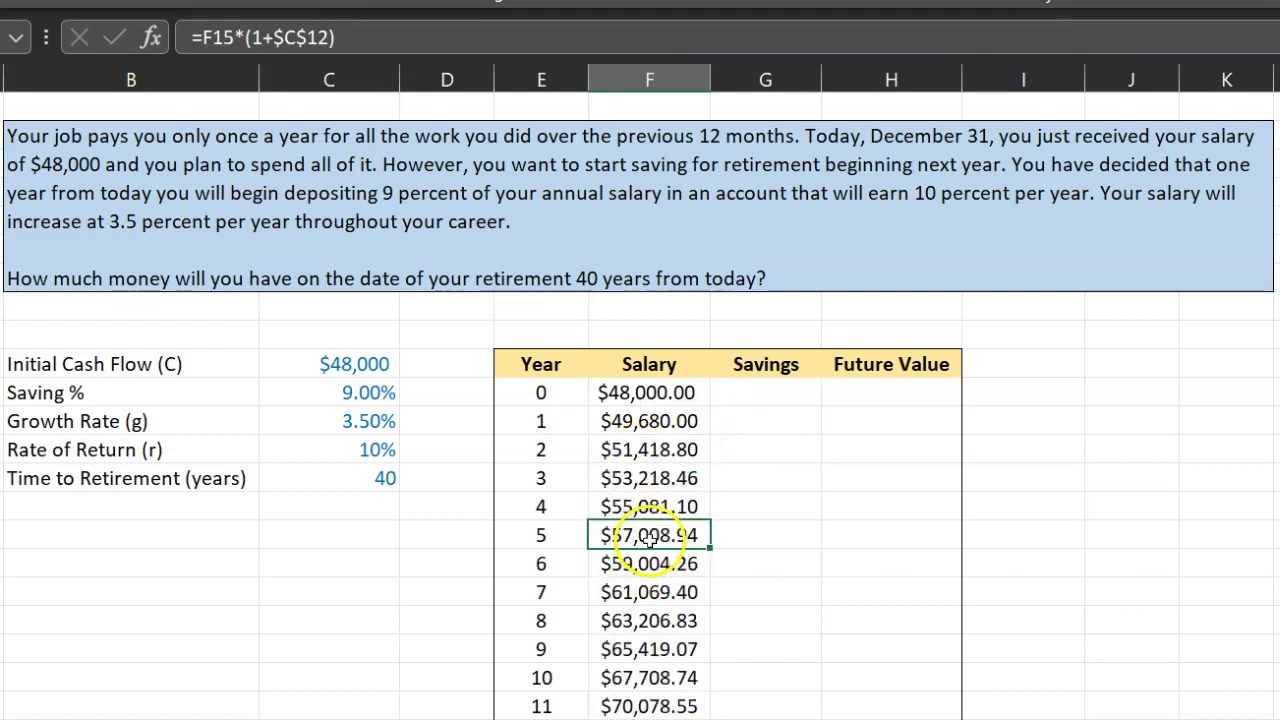
double_click(650, 538)
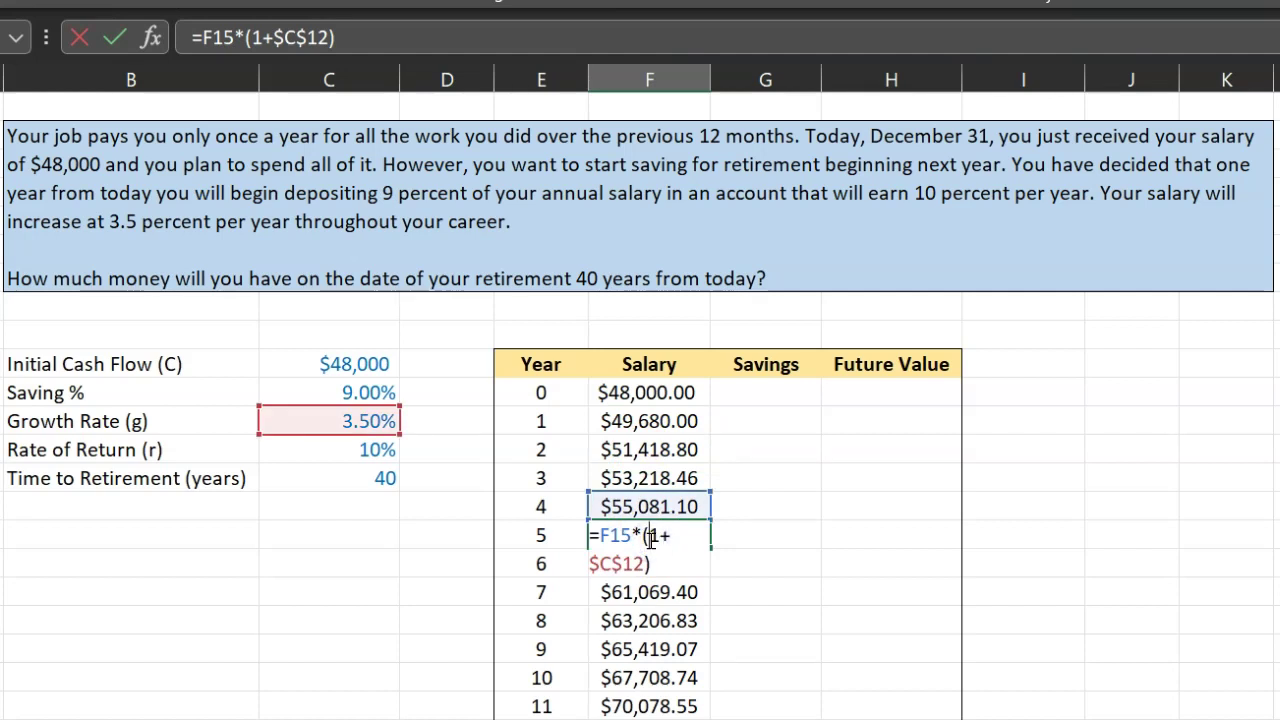
key(Escape)
key(Down)
key(Down)
key(Down)
key(Down)
key(Down)
key(Down)
key(Down)
key(Down)
key(Down)
key(Down)
key(Down)
key(Down)
key(Down)
key(Down)
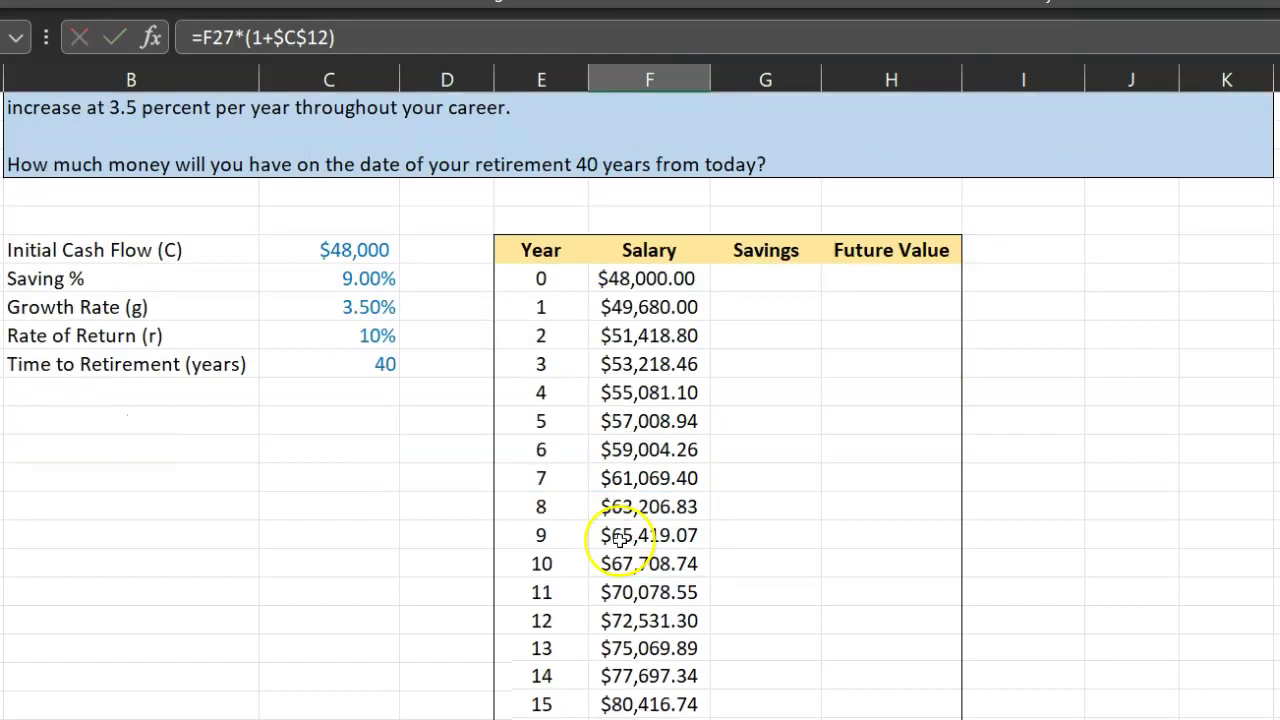
key(Down)
key(Down)
key(Down)
key(Down)
key(Down)
key(Down)
key(Down)
key(Down)
key(Down)
key(Down)
key(Down)
key(Down)
key(Down)
key(Down)
key(Down)
key(Down)
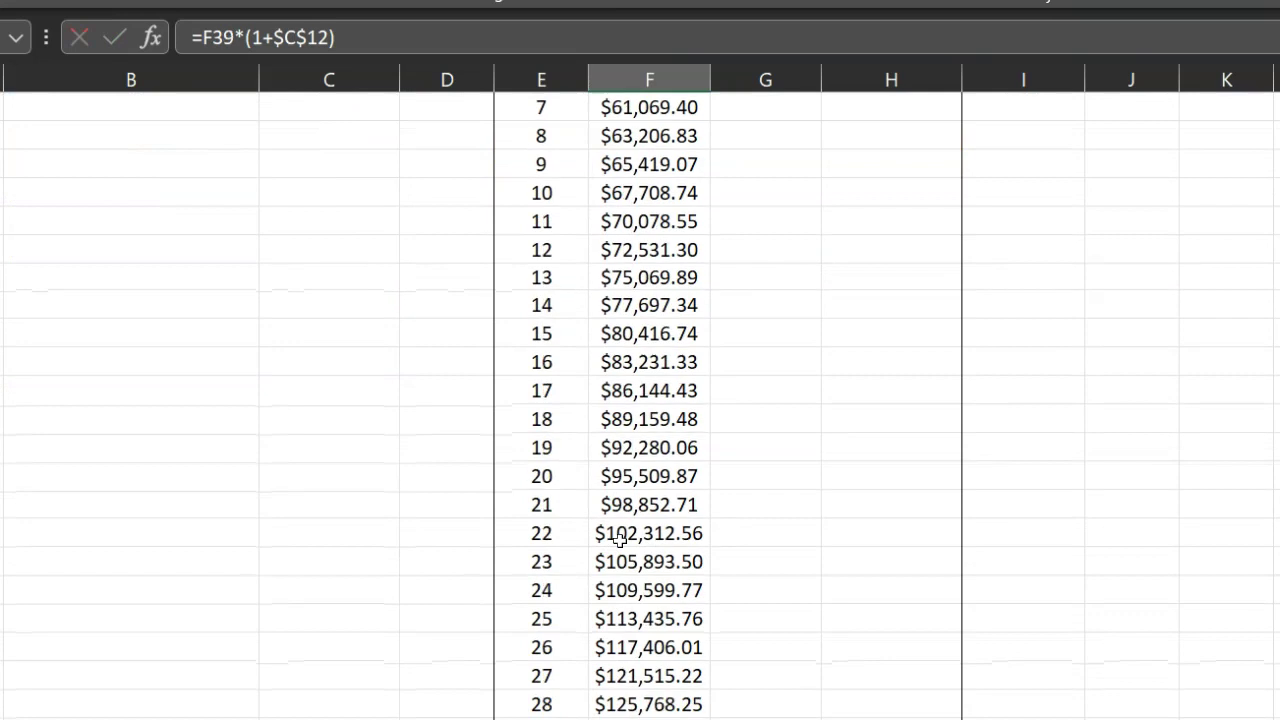
key(Down)
key(Down)
key(Down)
key(Down)
key(Down)
key(Down)
key(Down)
key(Down)
key(Up)
key(Up)
key(Up)
key(Up)
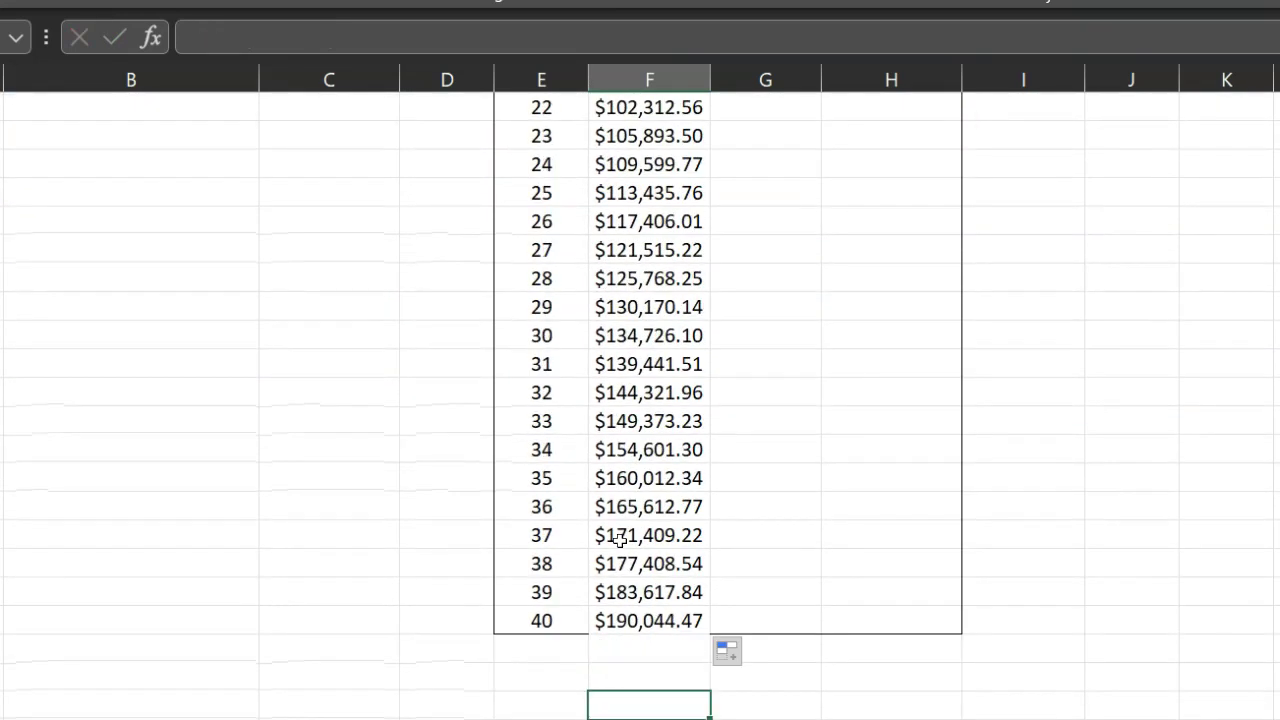
key(Down)
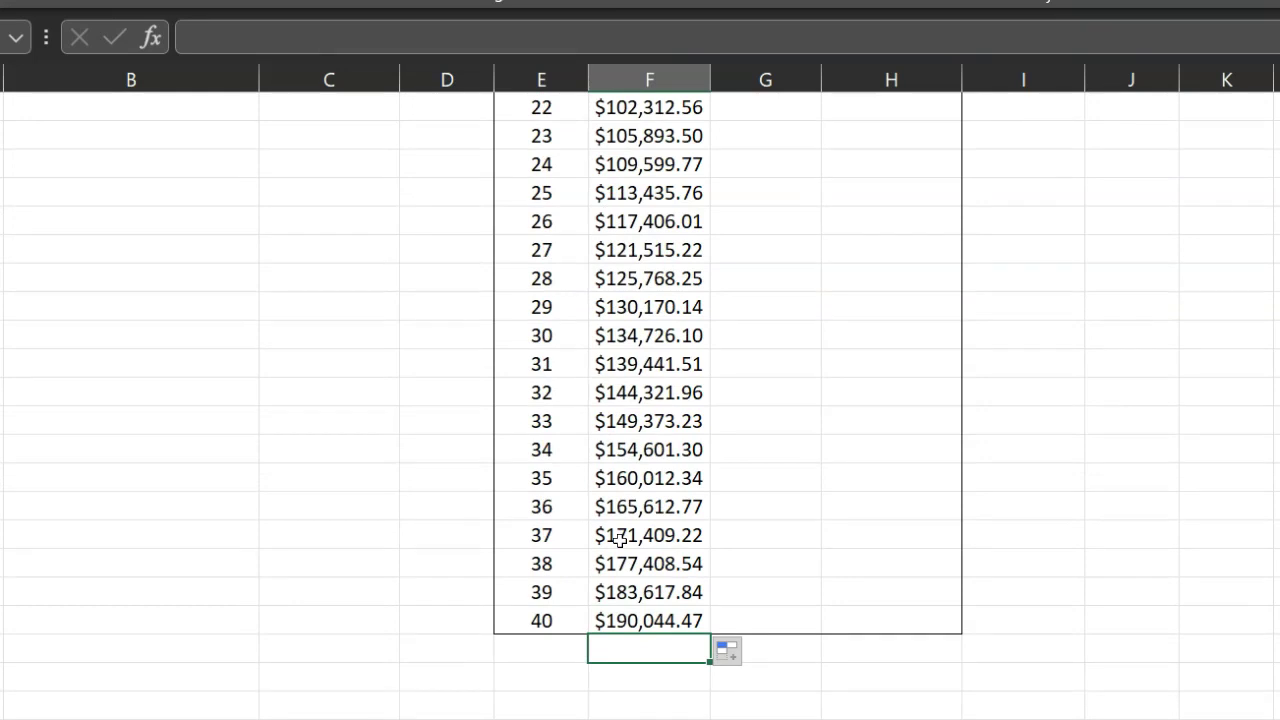
- Calculate the year 1 savings with =$C$11*F12 and fill the formula down the Savings column
key(Up)
key(Page_Up)
key(Page_Up)
key(Right)
key(Up)
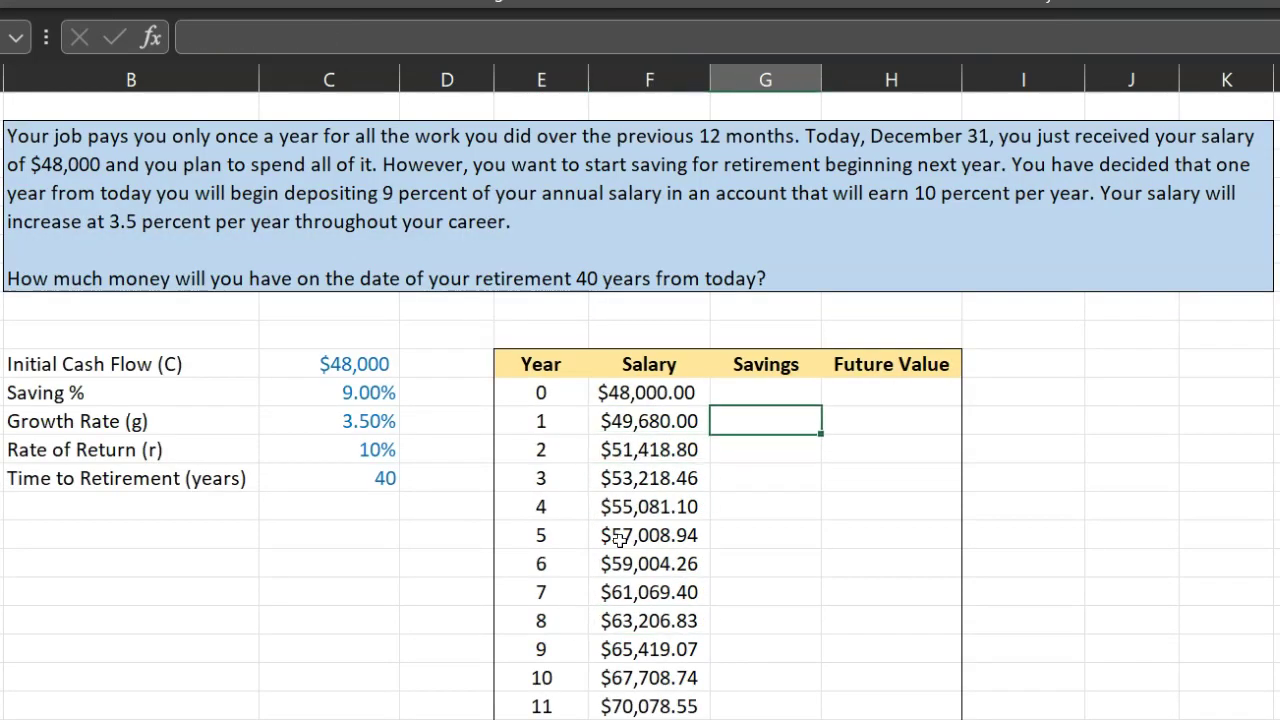
text(=)
click(376, 402)
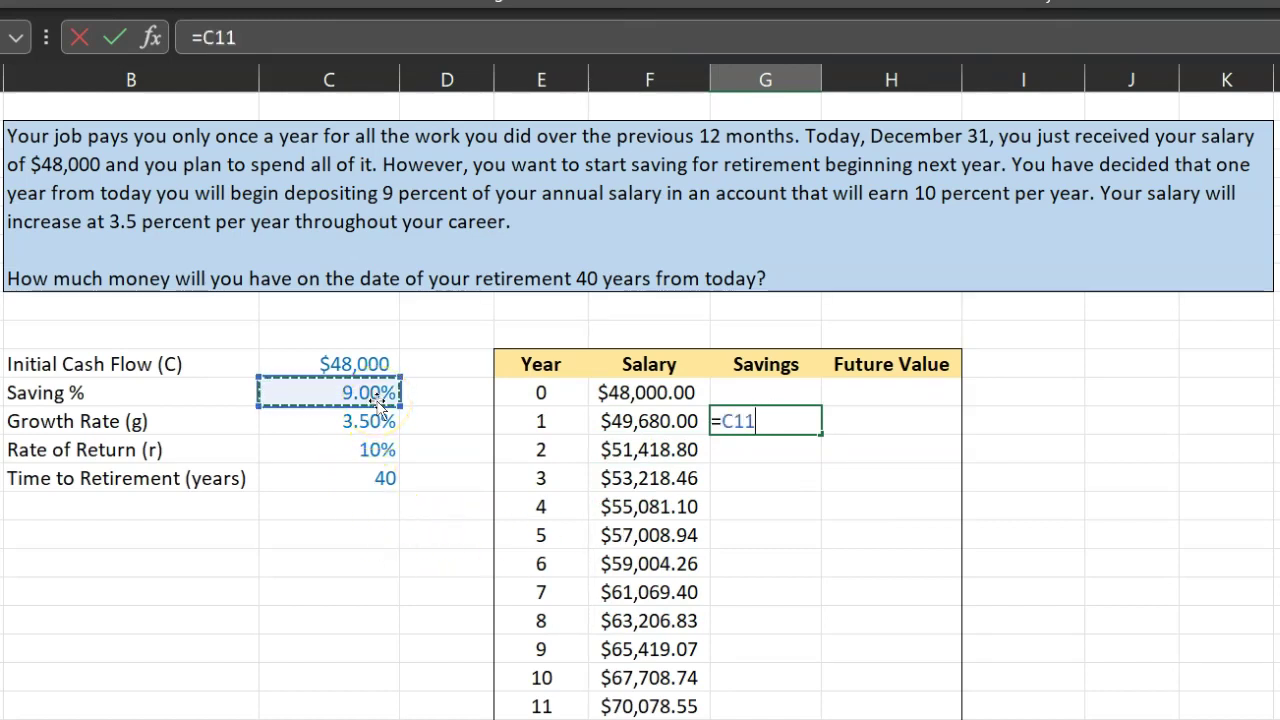
key(F4)
text(*)
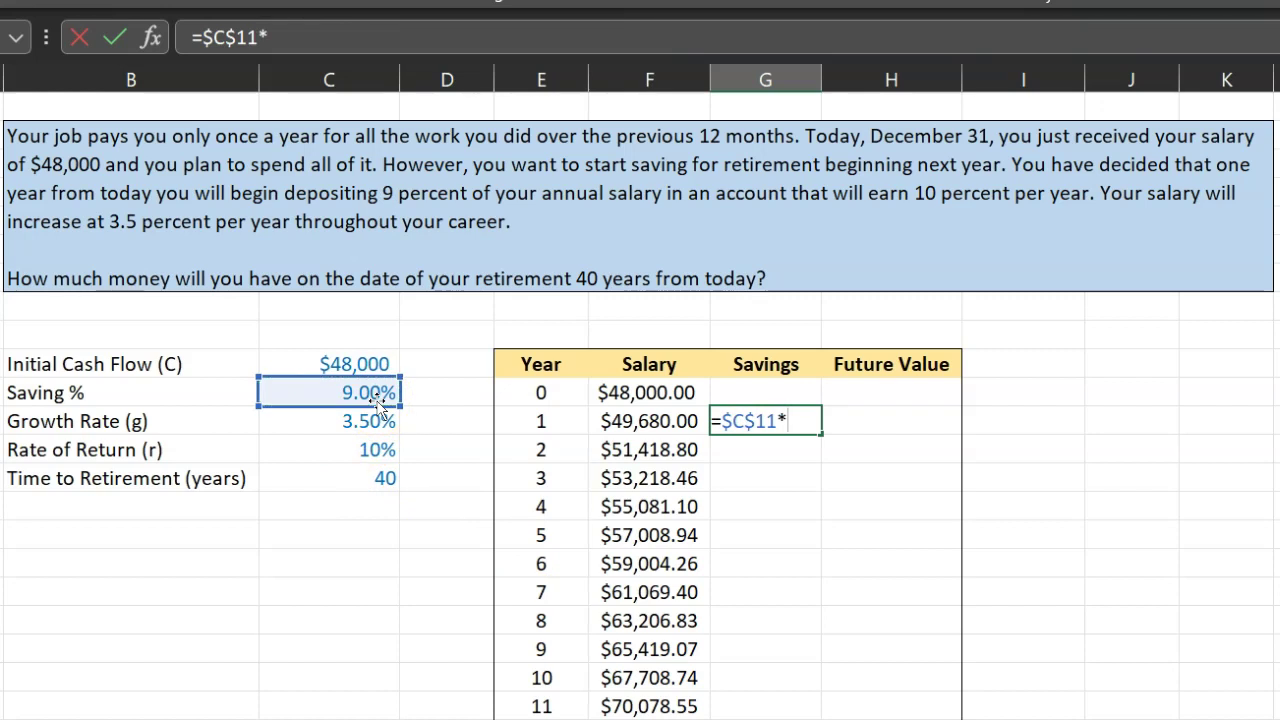
key(Left)
key(Return)
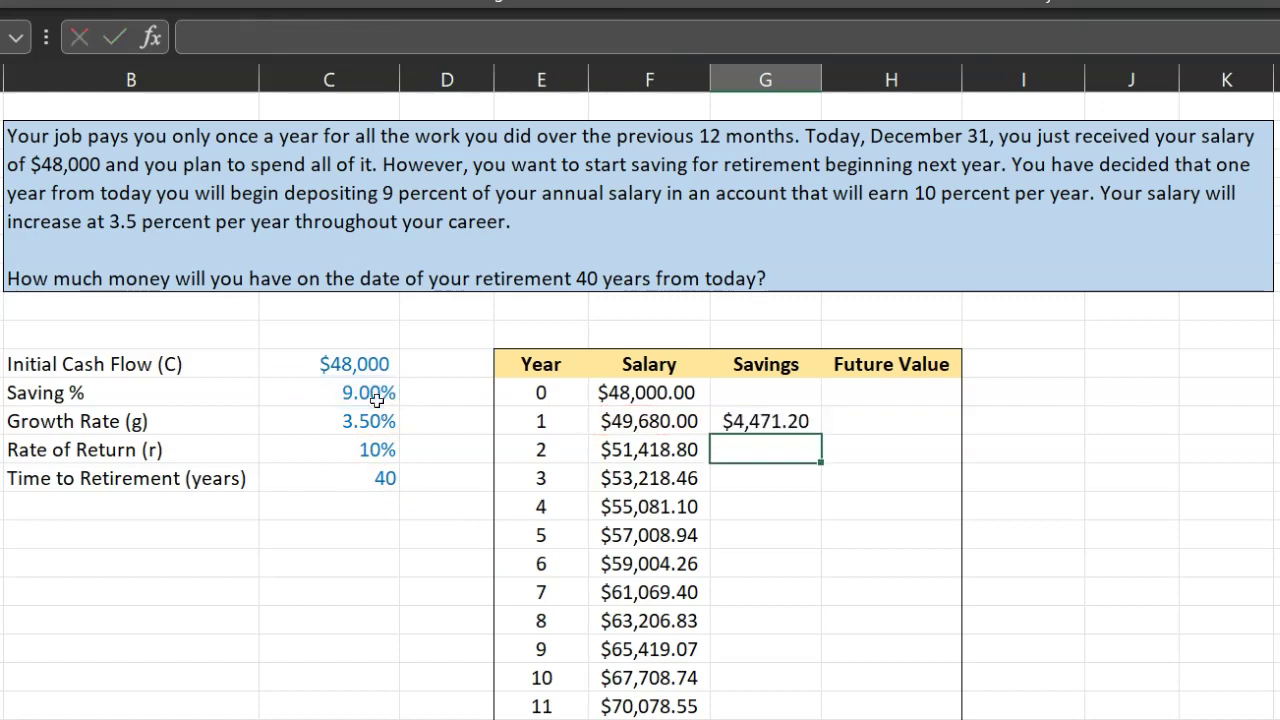
click(806, 424)
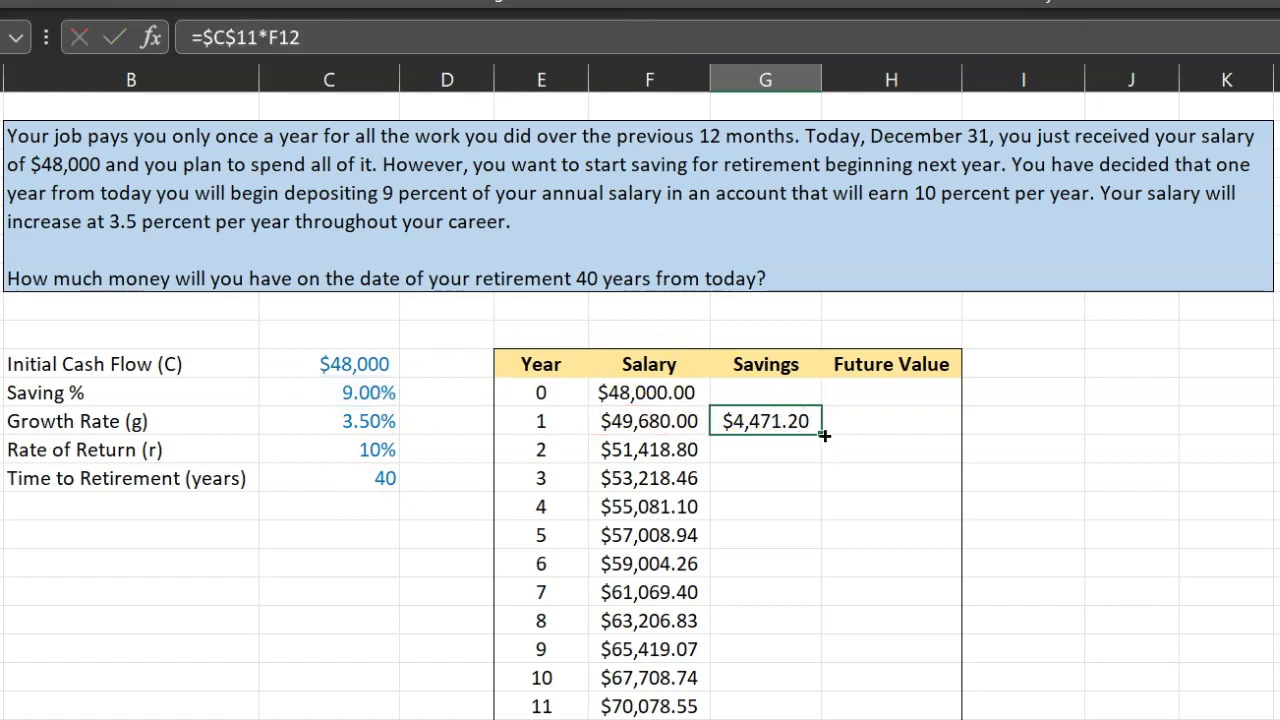
double_click(821, 434)
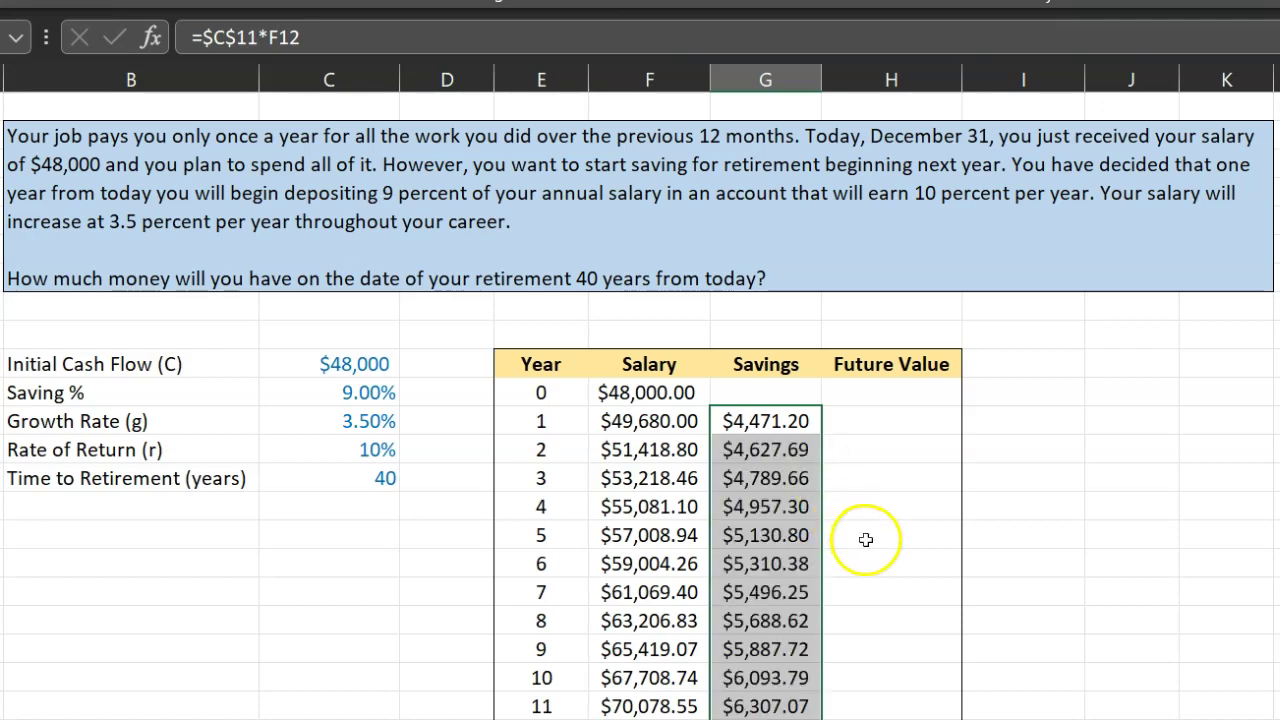
- Begin the year 1 Future Value formula with FV, using $C$13 as the rate and ($C$14-E12) as the number of periods
click(892, 423)
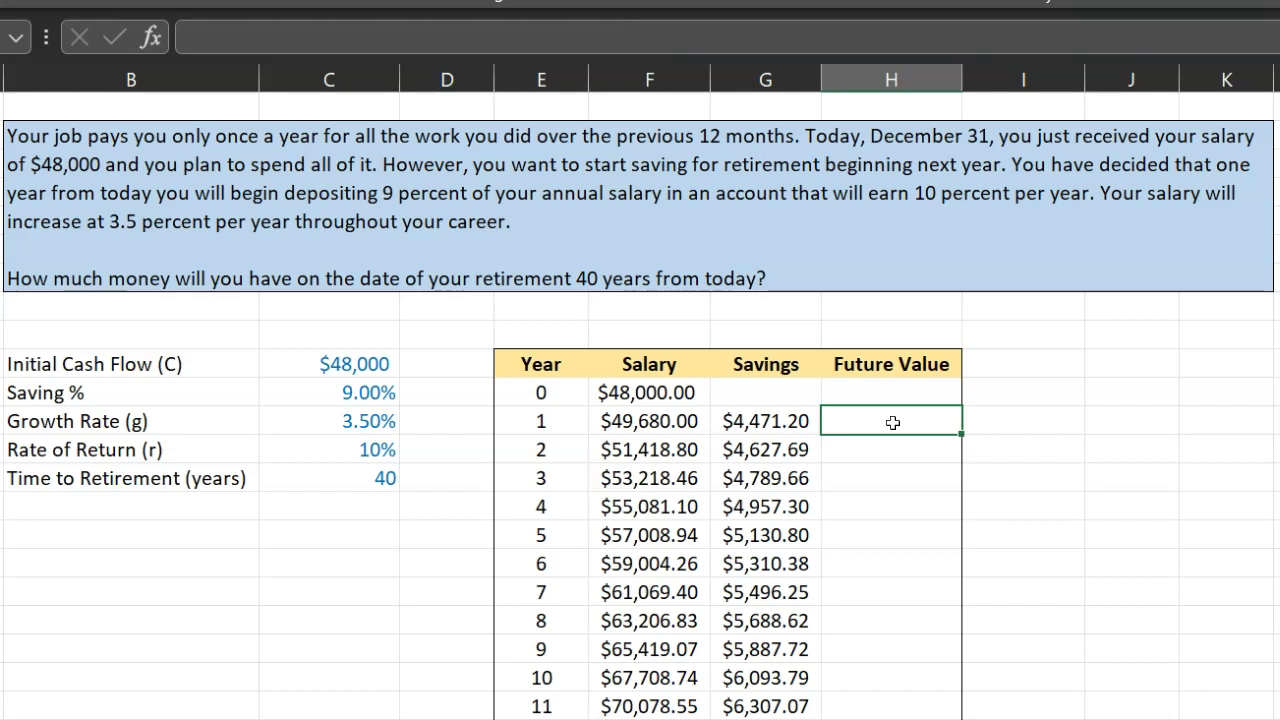
click(874, 418)
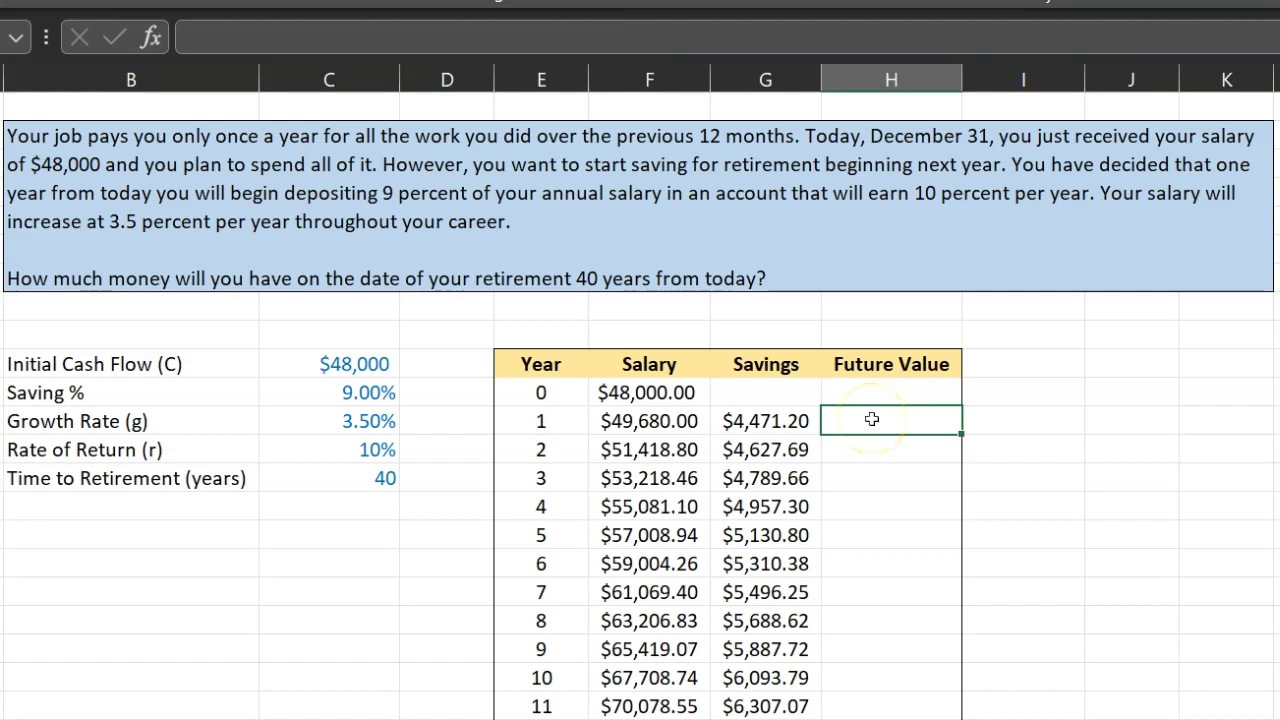
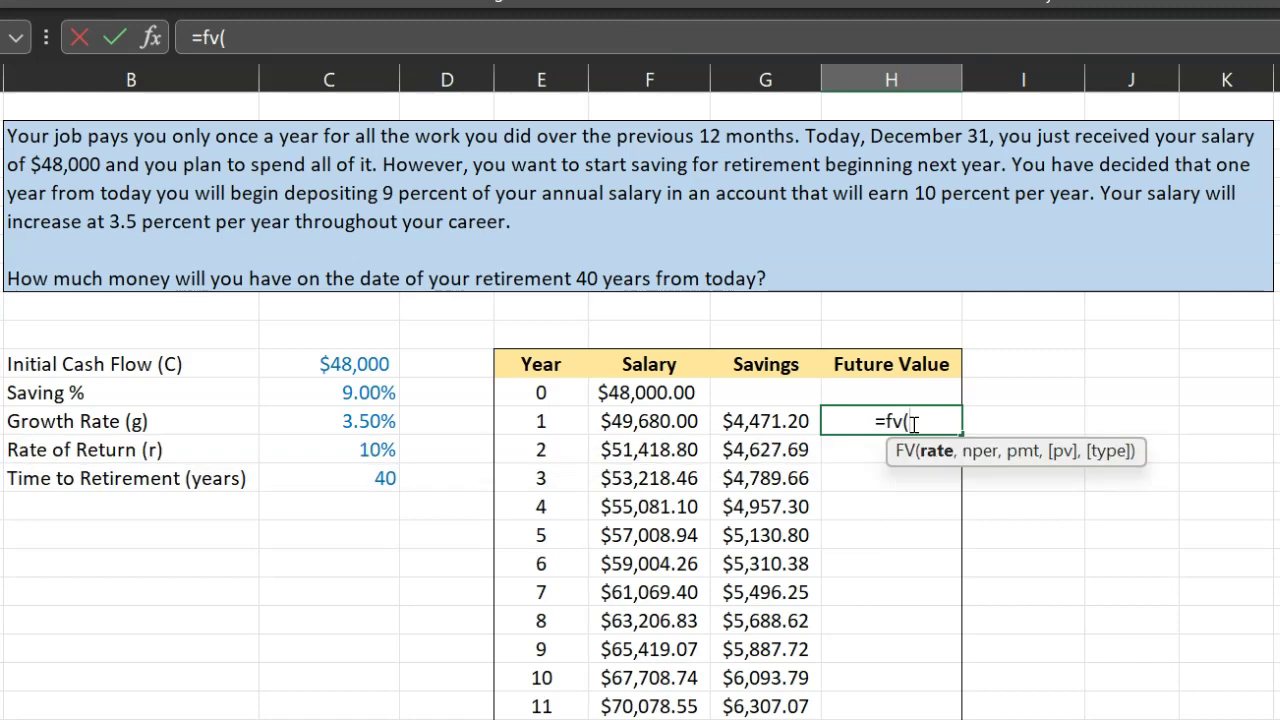
click(352, 449)
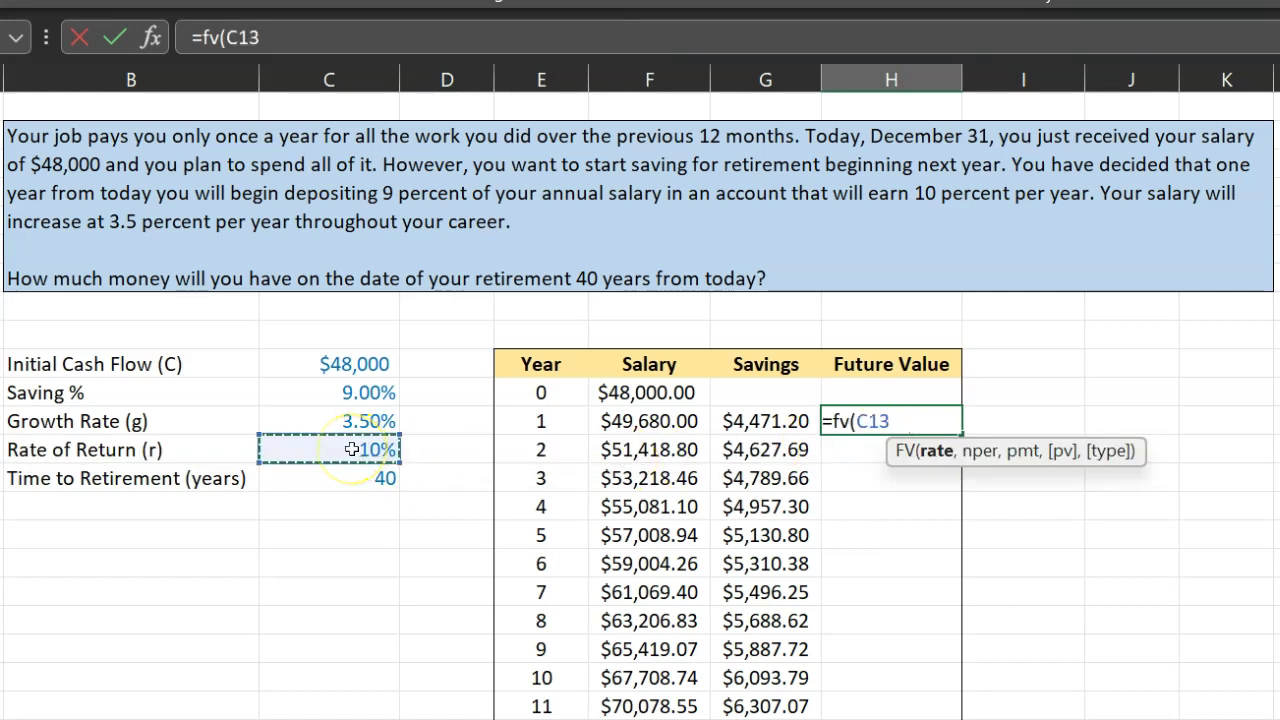
key(F4)
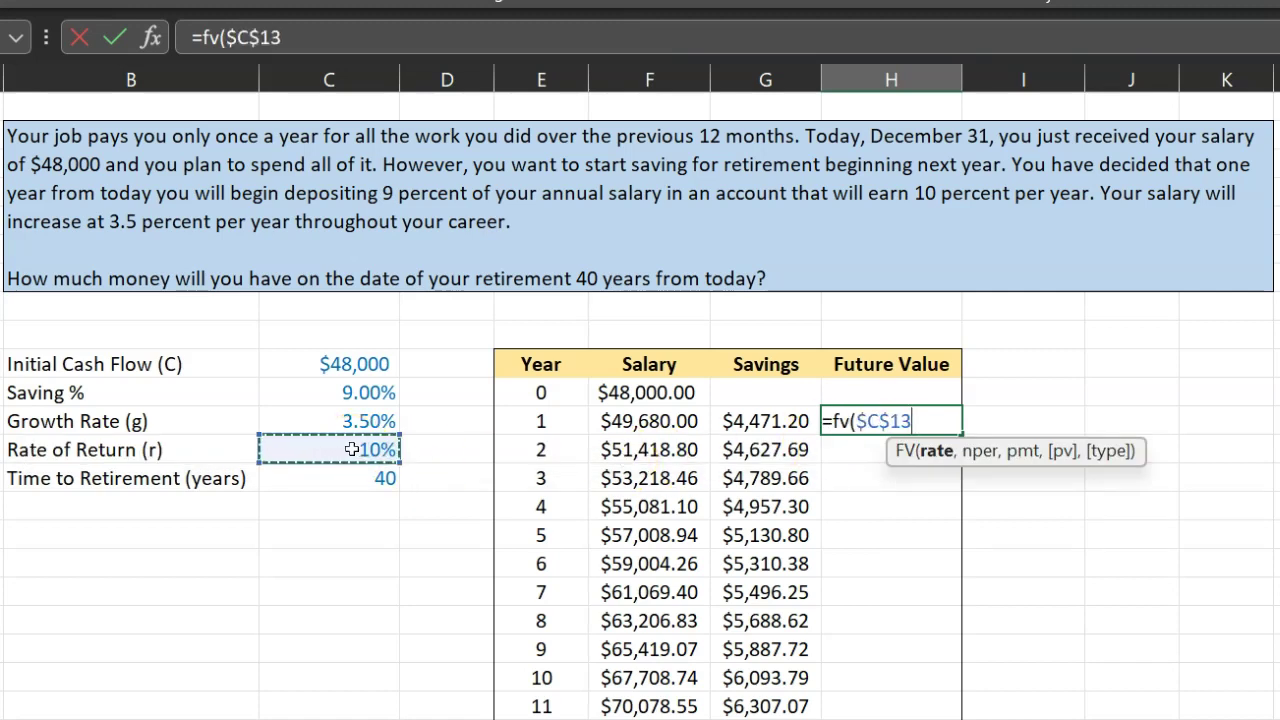
text(,)
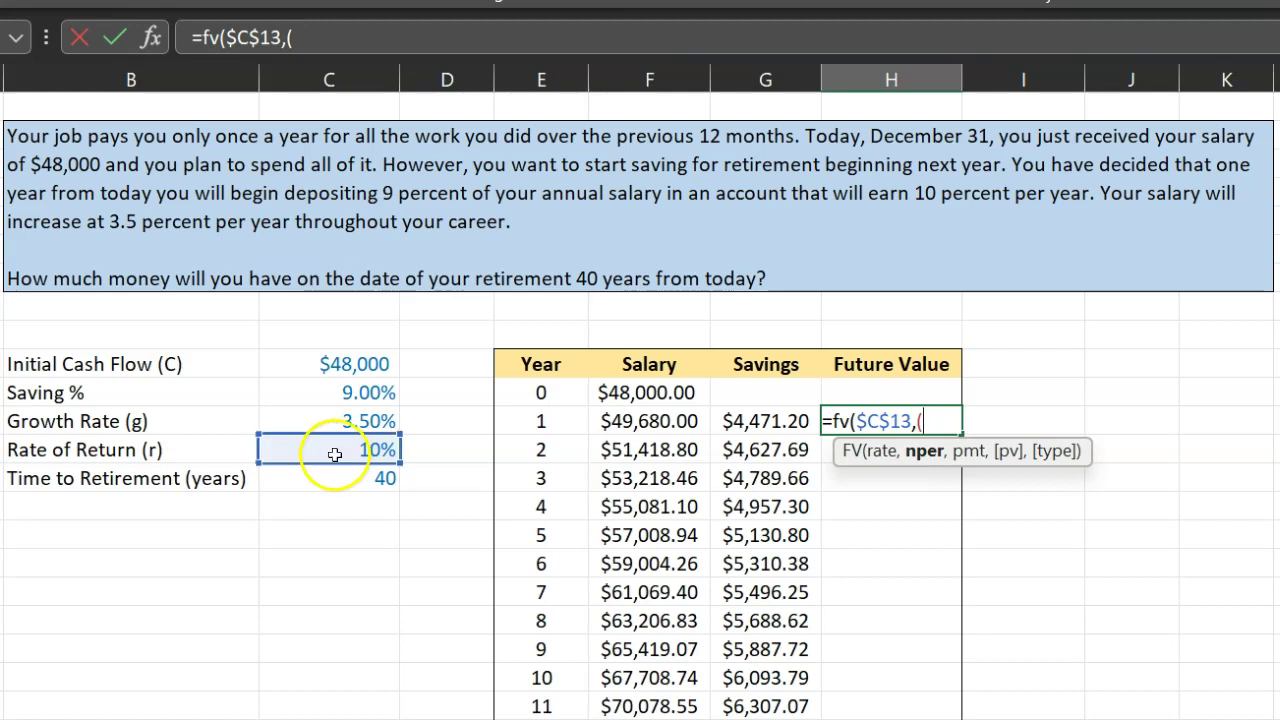
text(()
click(377, 481)
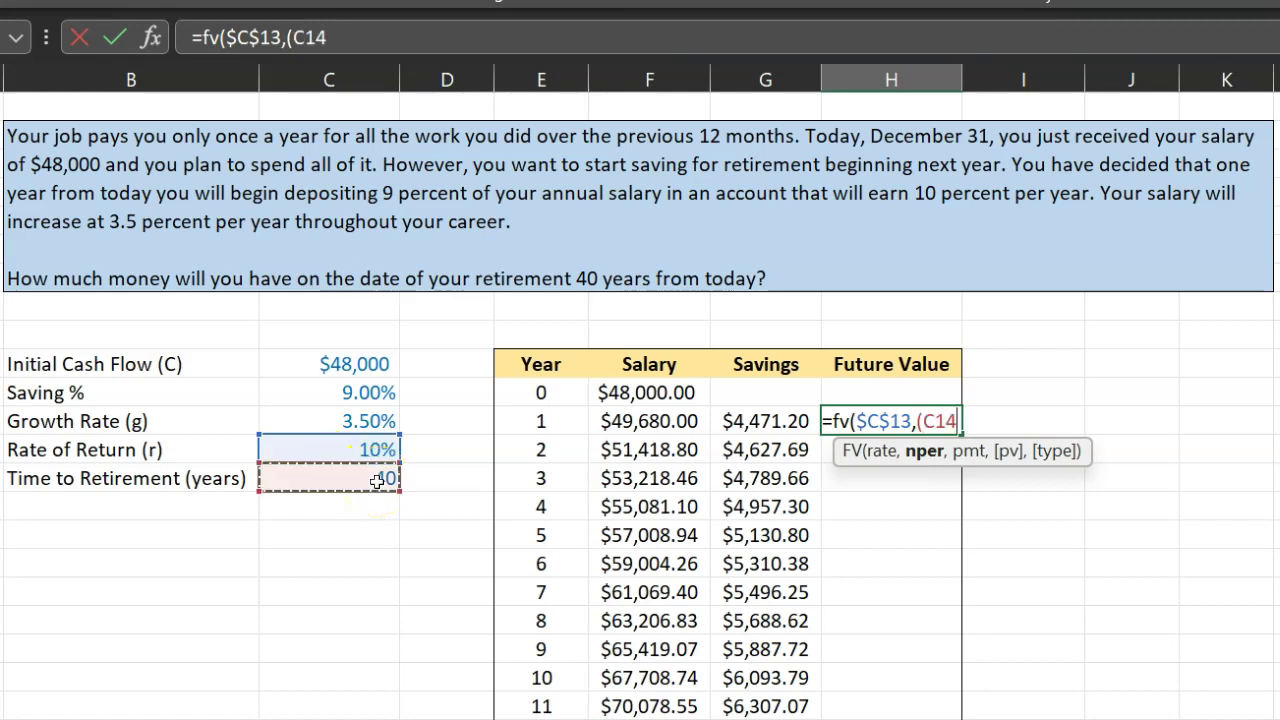
key(F4)
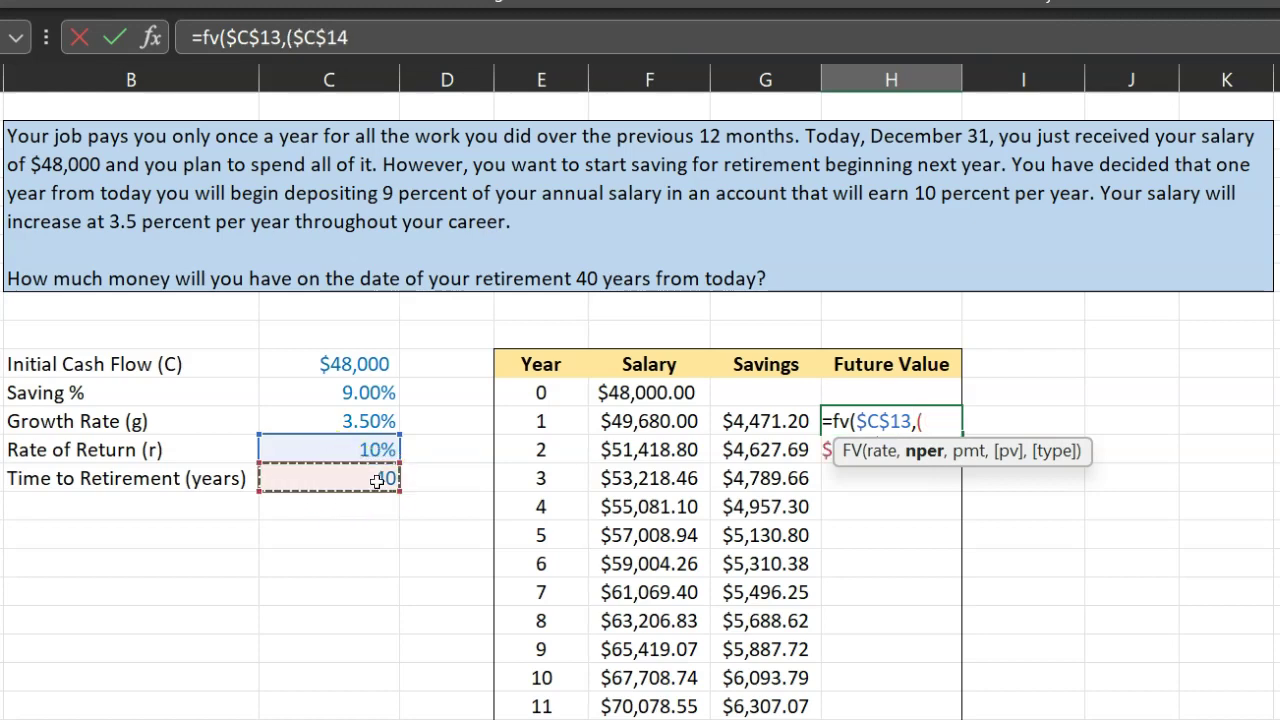
text(-)
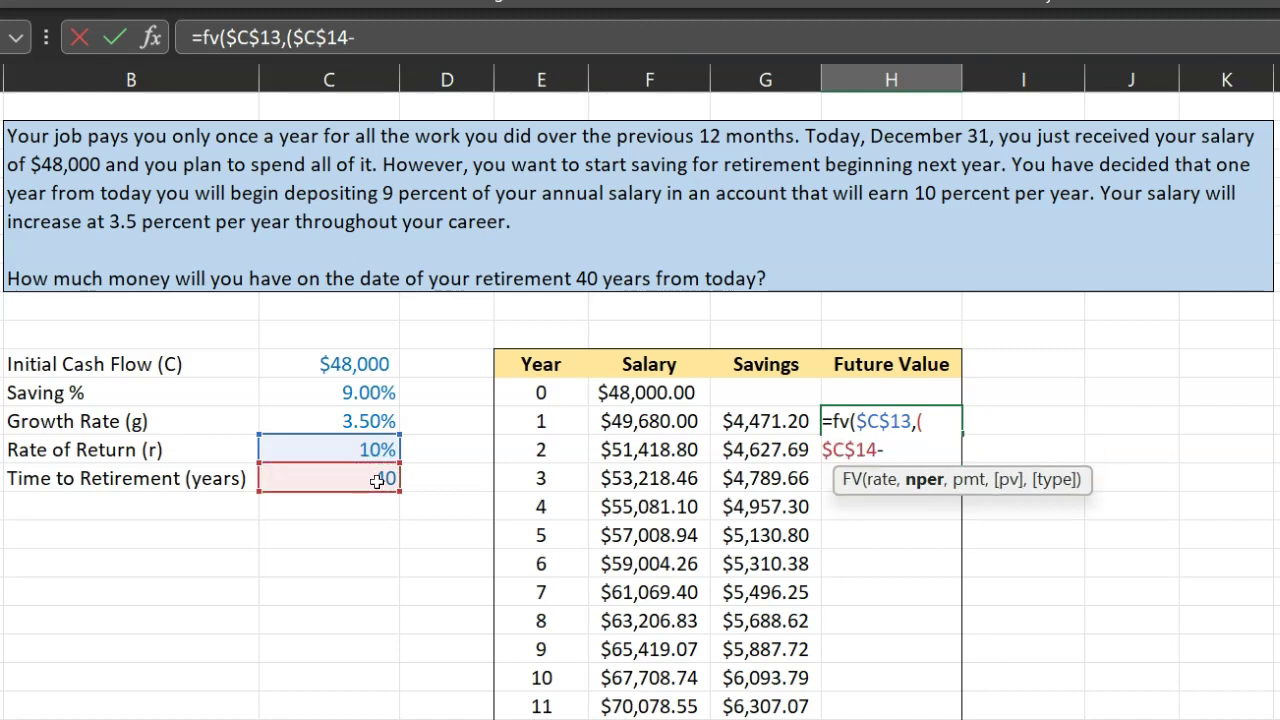
click(528, 422)
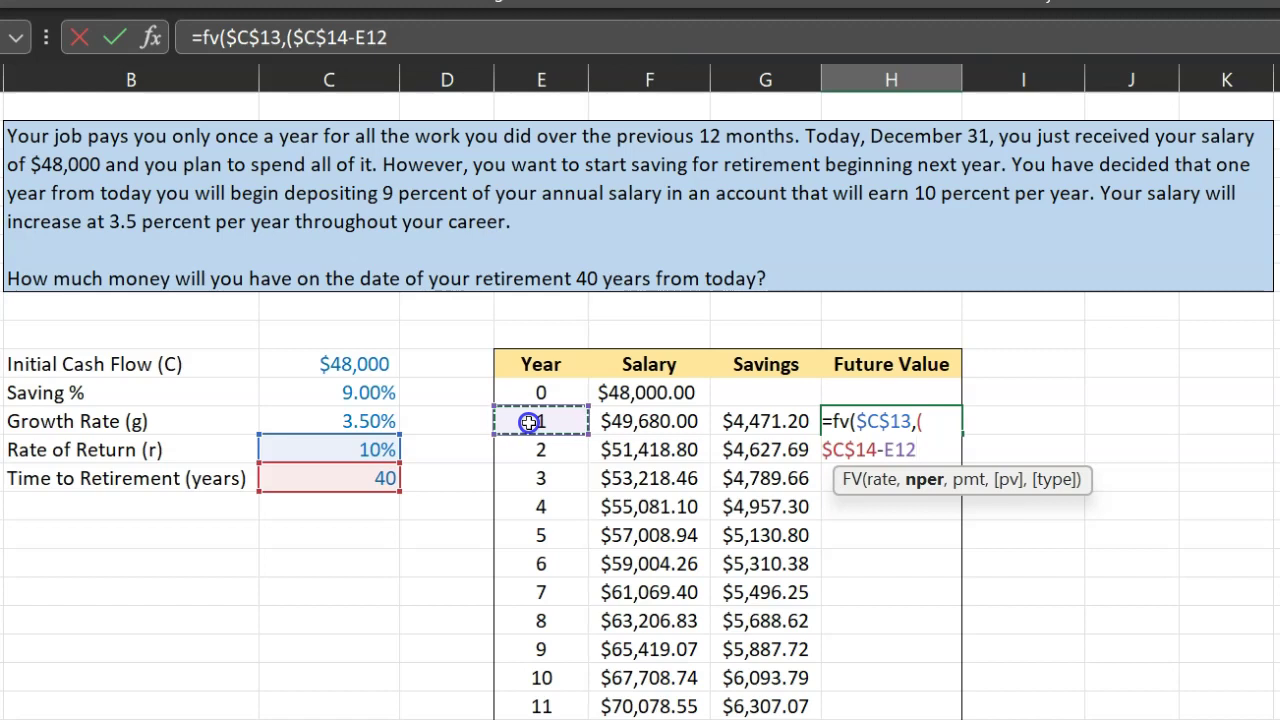
text())
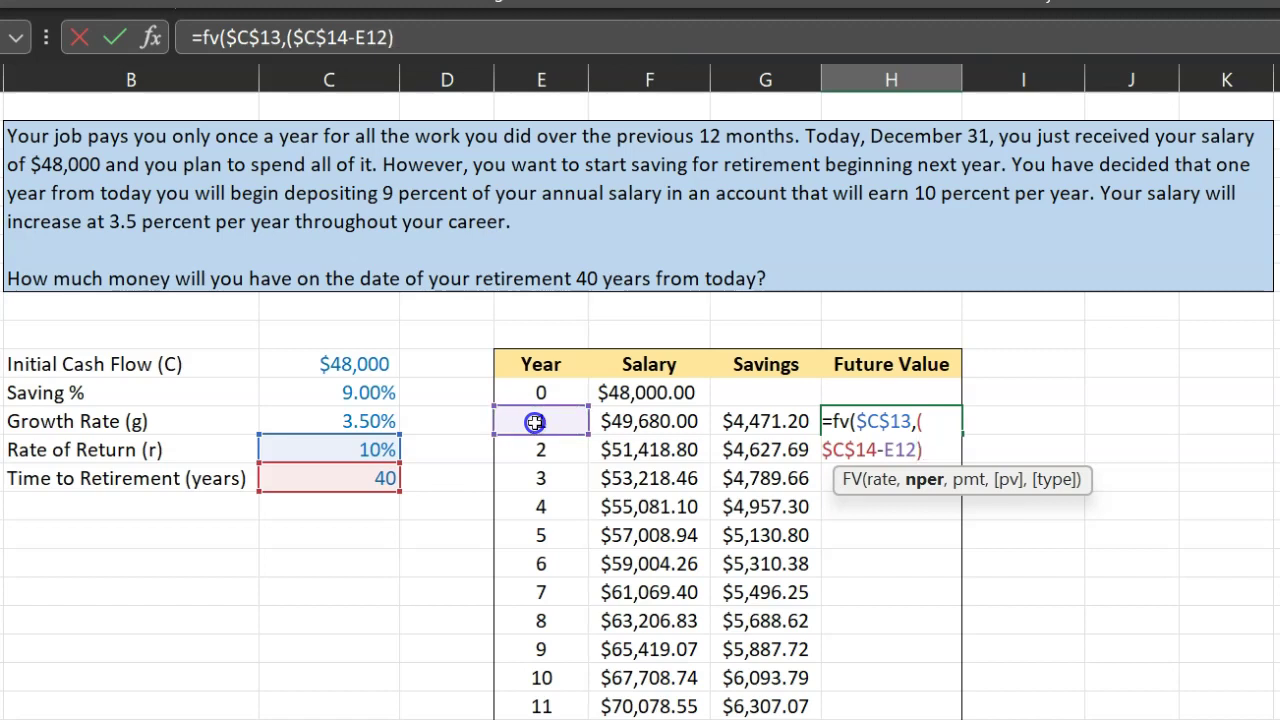
- Complete the year 1 formula with an empty payment and -G12 as present value, and fill it down the Future Value column
text(,)
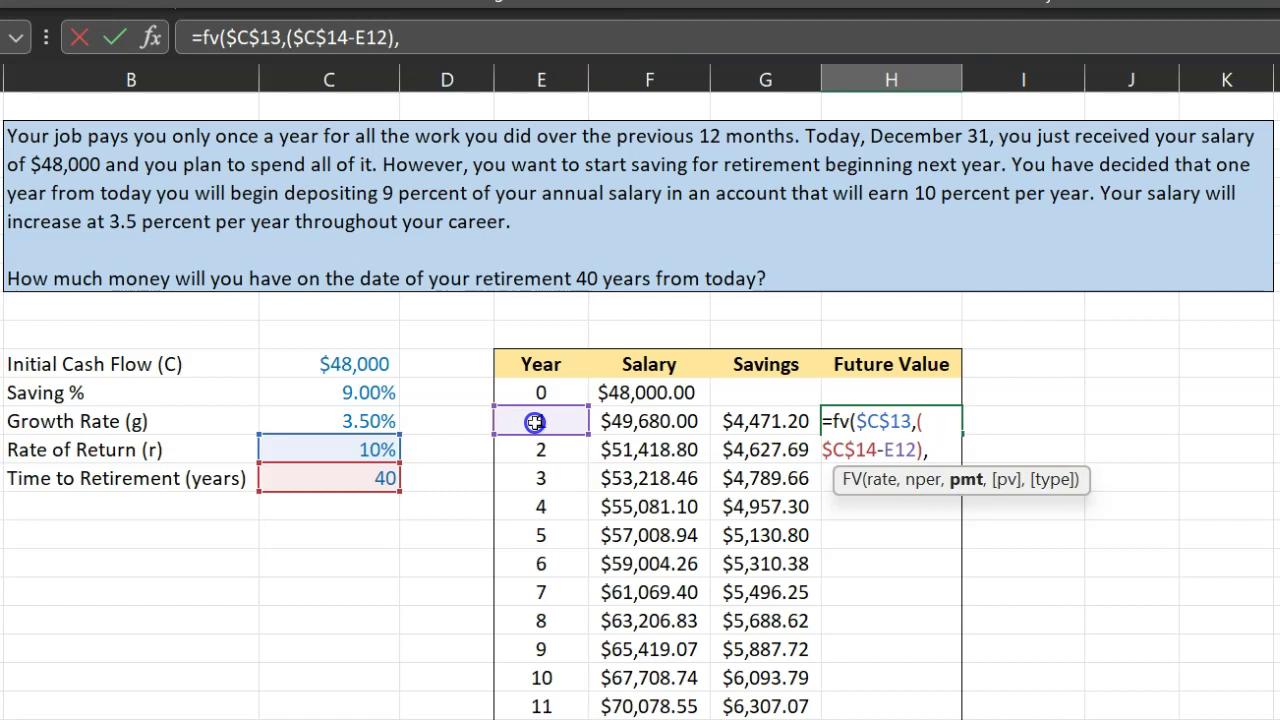
text(,)
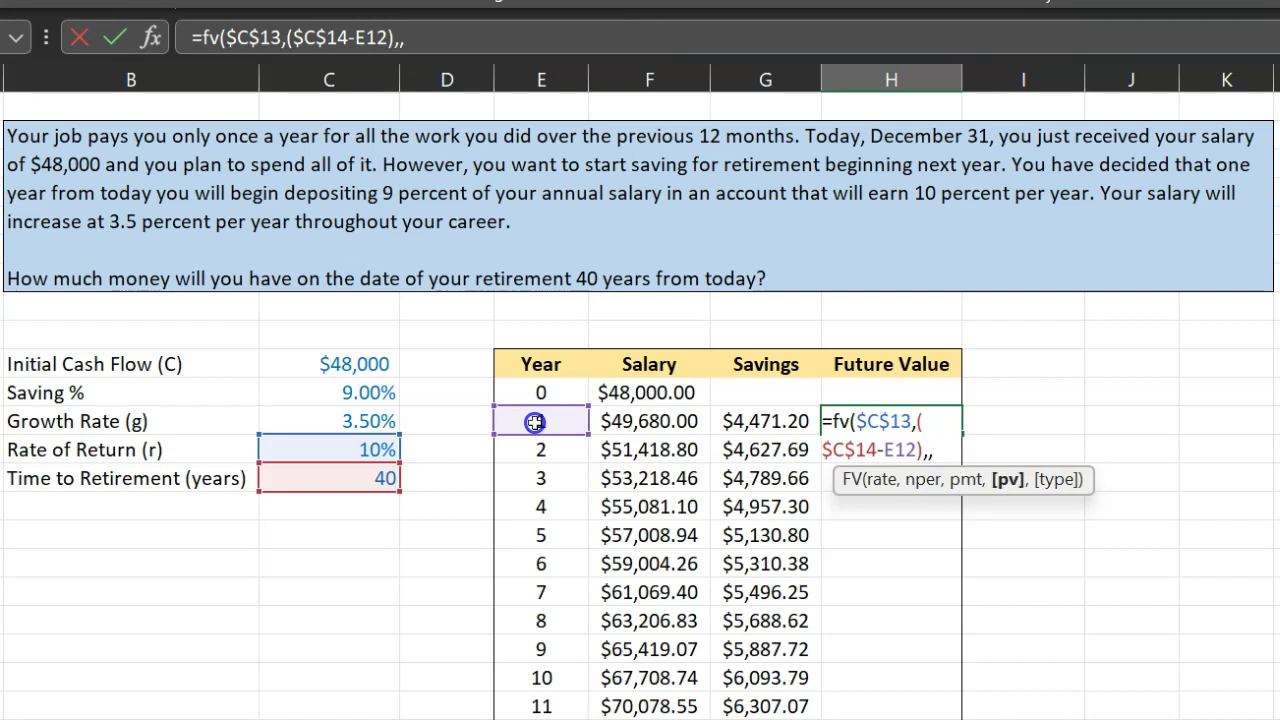
text(-)
click(775, 421)
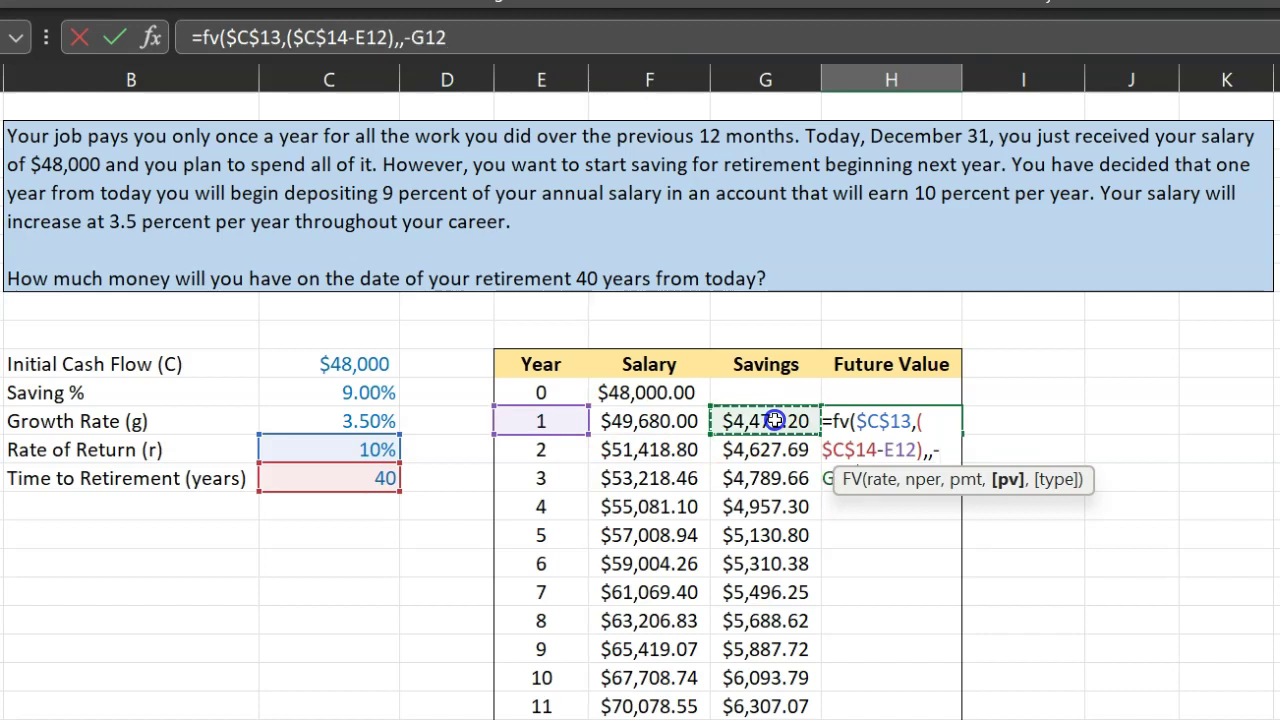
text())
key(Return)
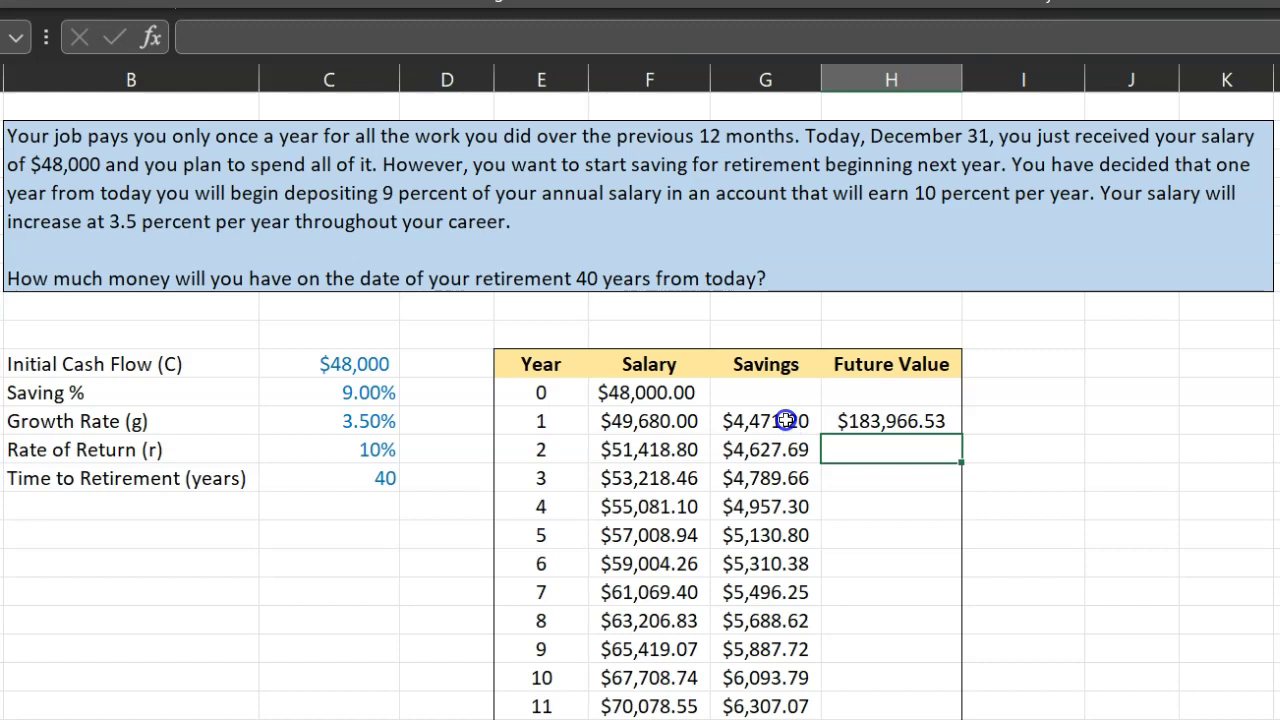
click(931, 421)
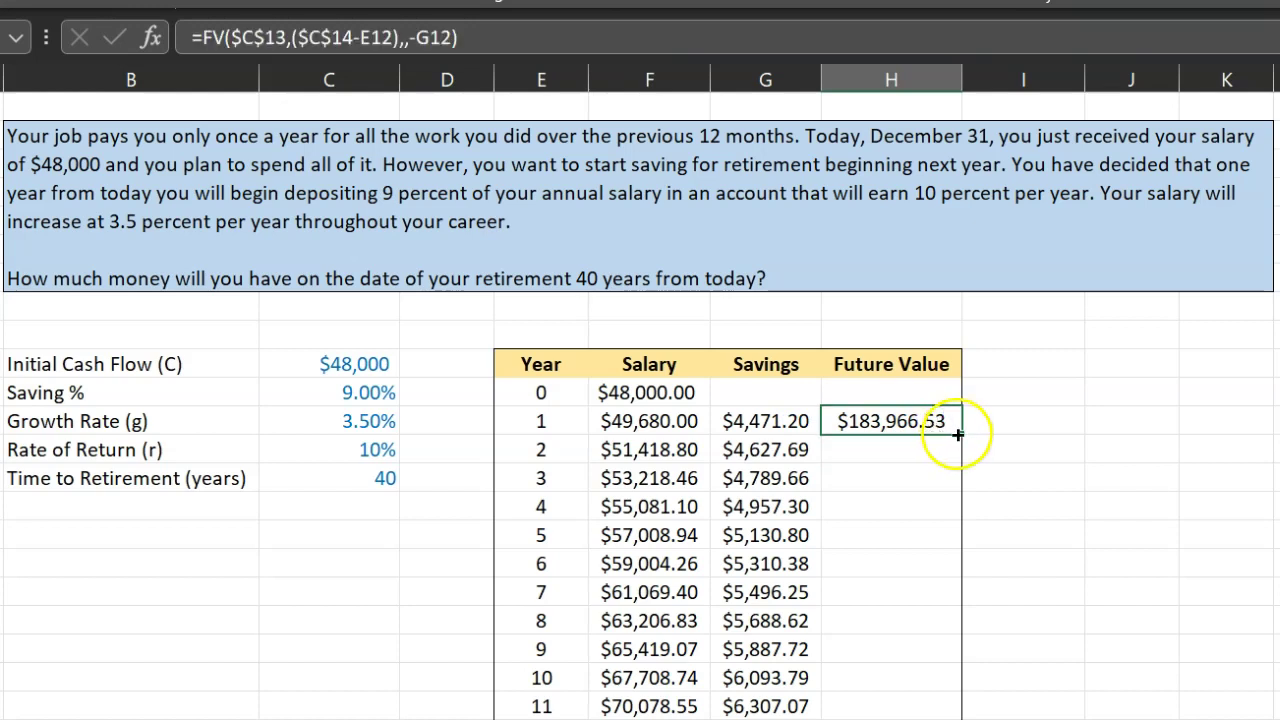
double_click(957, 433)
- Check the cell references in the year 3 future value formula and review the Future Value column's last and first entries
click(900, 478)
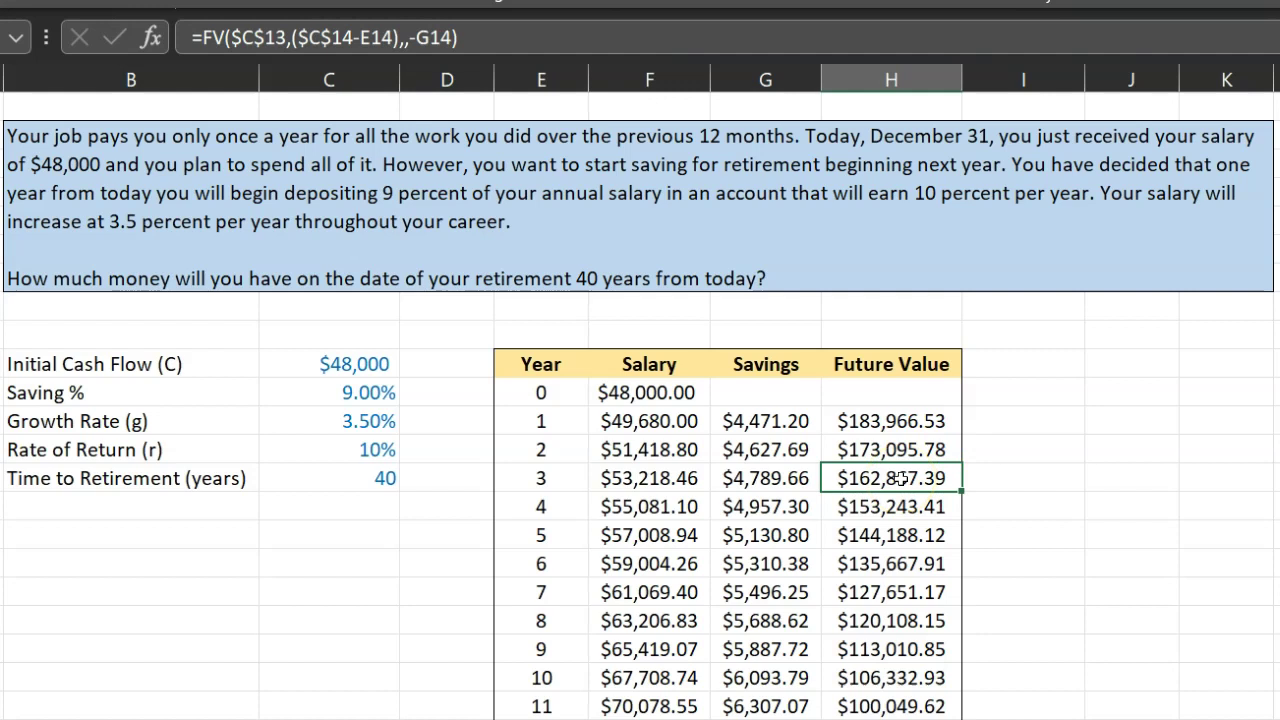
double_click(900, 478)
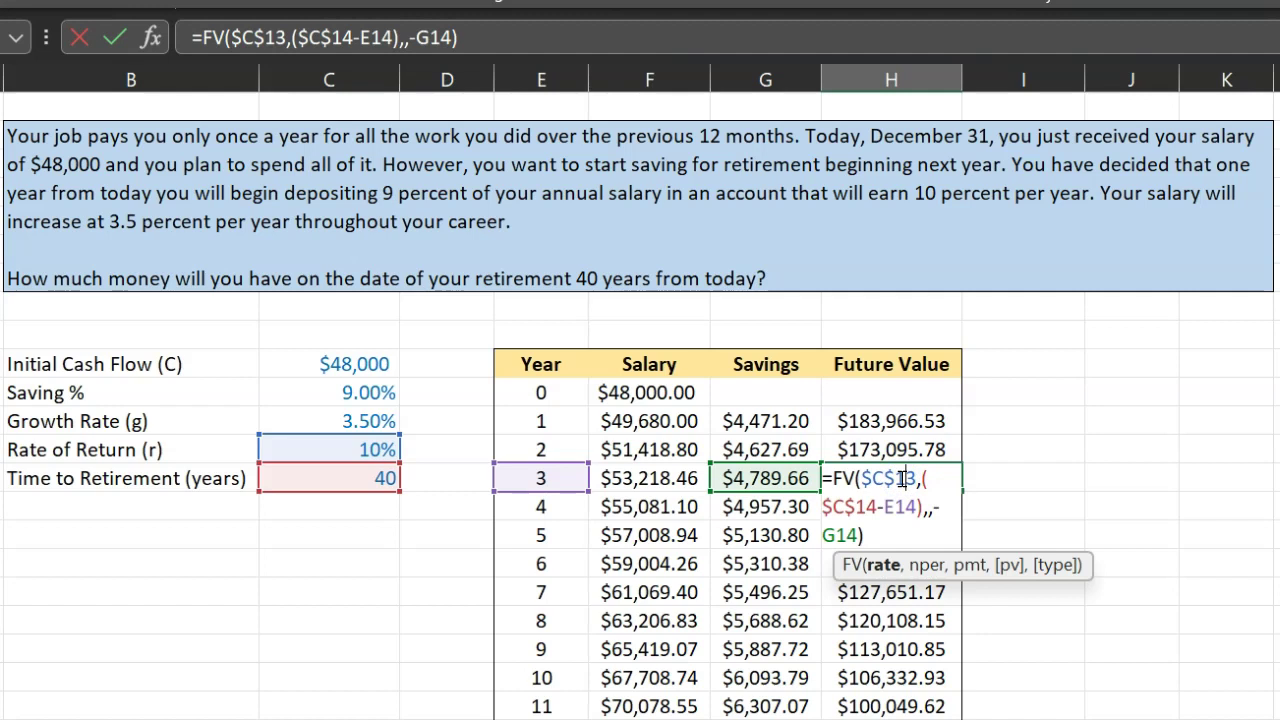
key(Escape)
key(ctrl+Down)
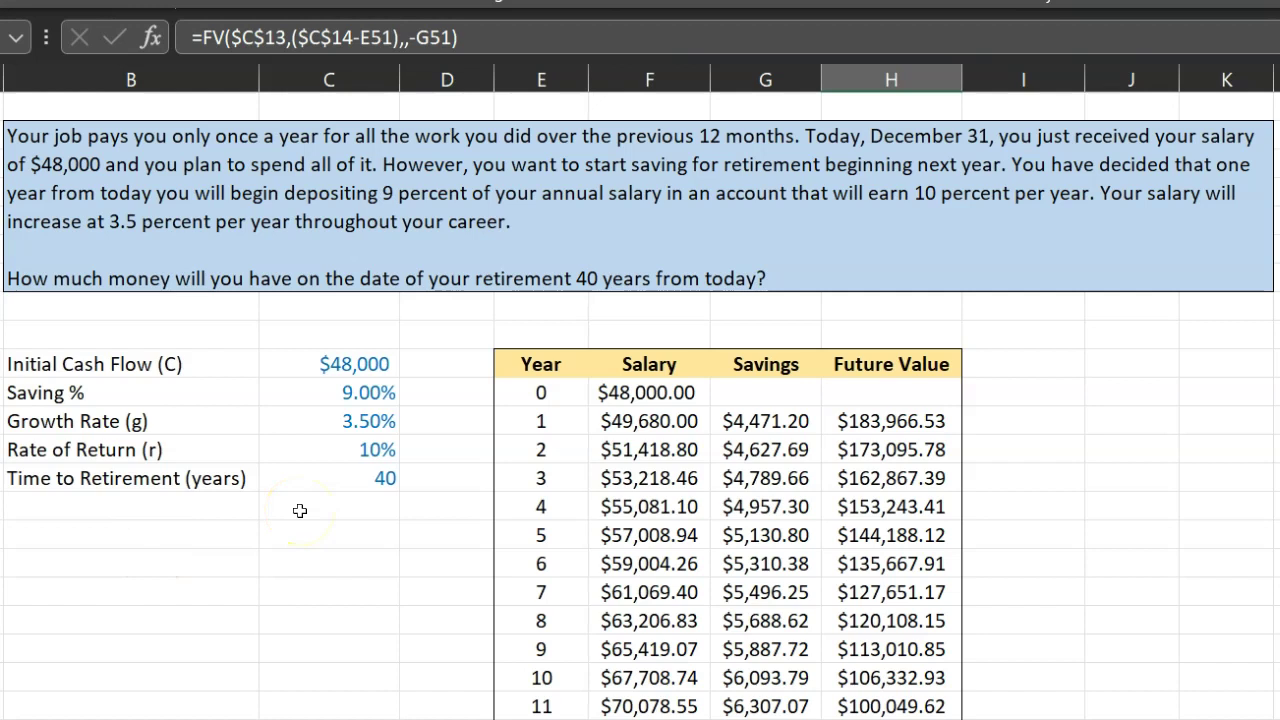
click(892, 419)
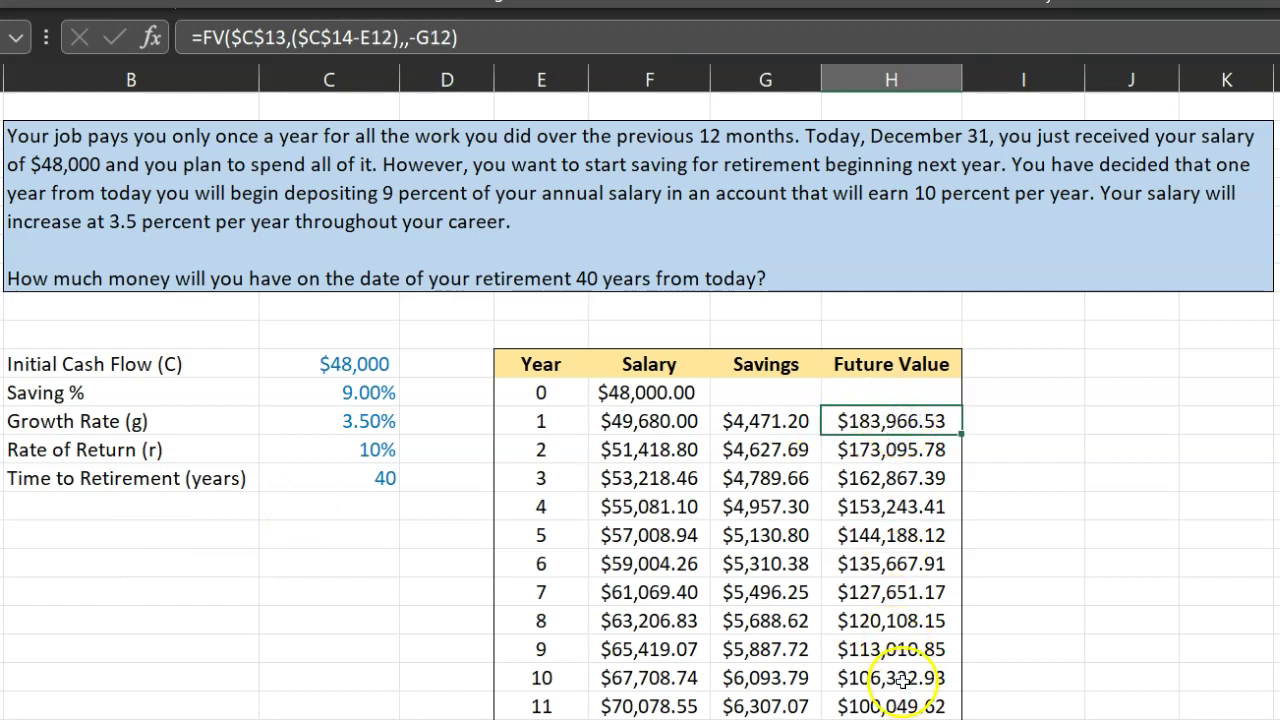
- Calculate the total beside Future Value (Excel) by summing the Future Value column from H12 to H51
click(346, 563)
text(=)
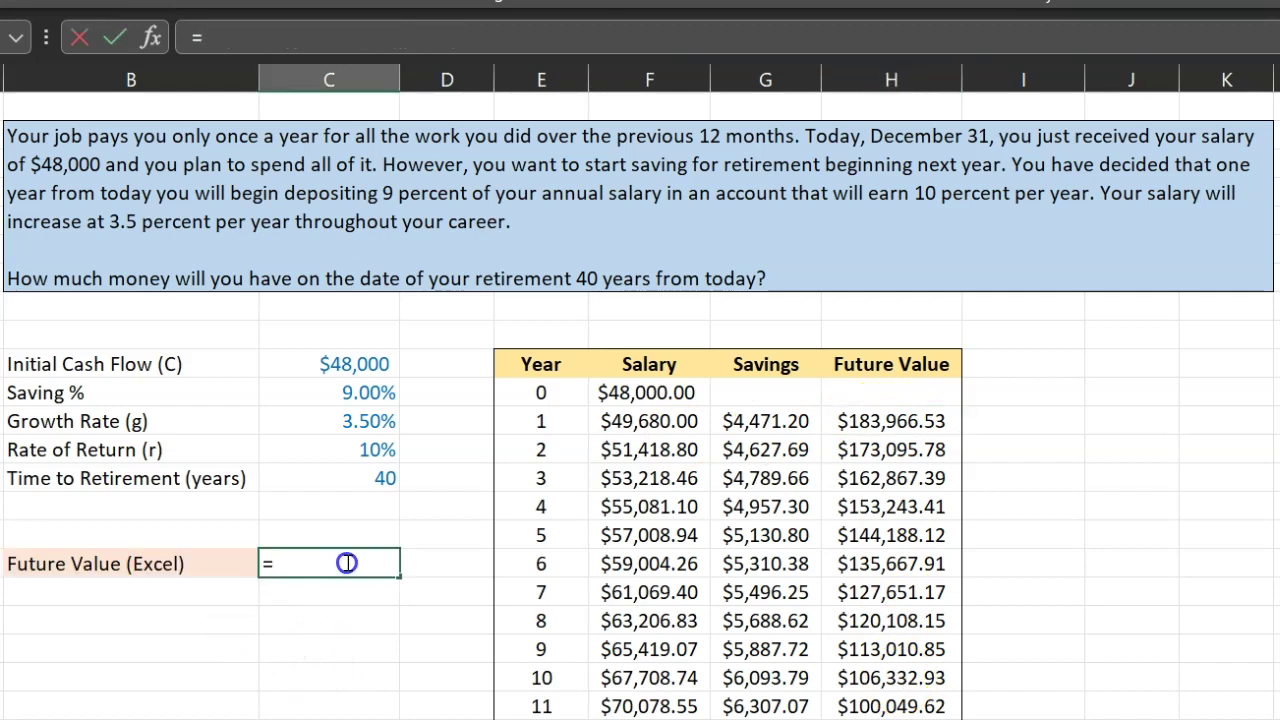
text(sum()
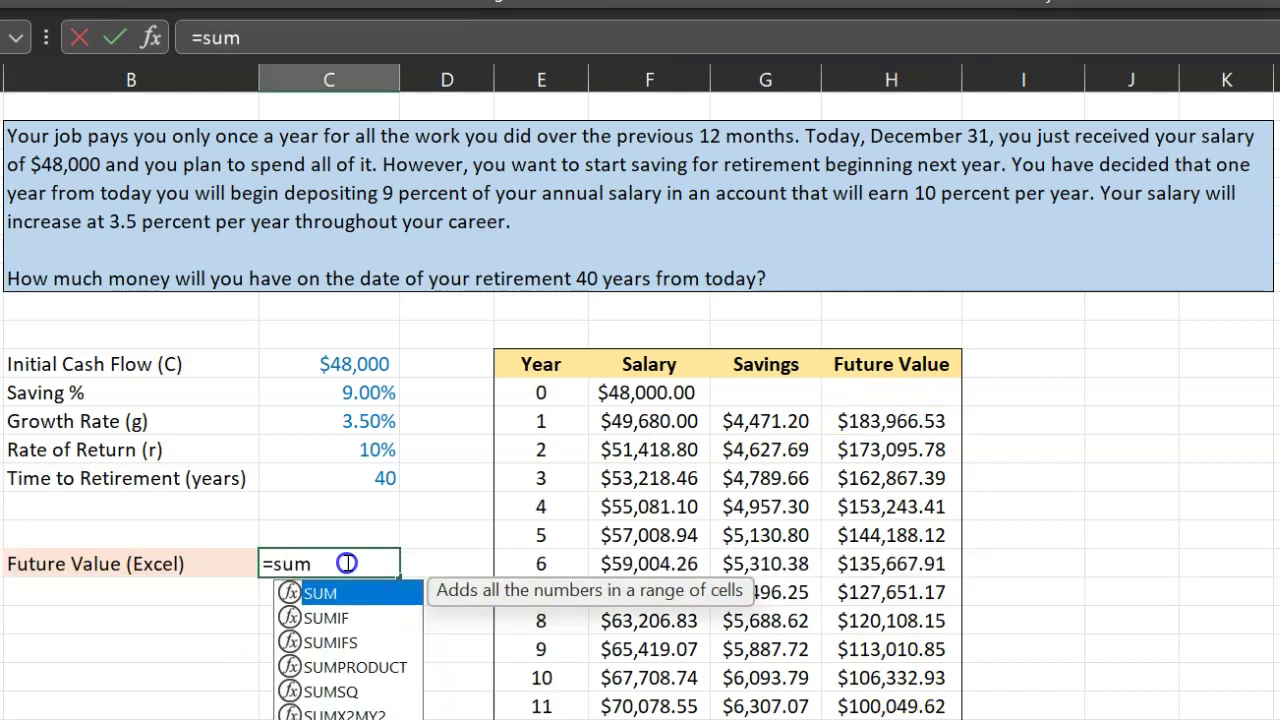
click(921, 411)
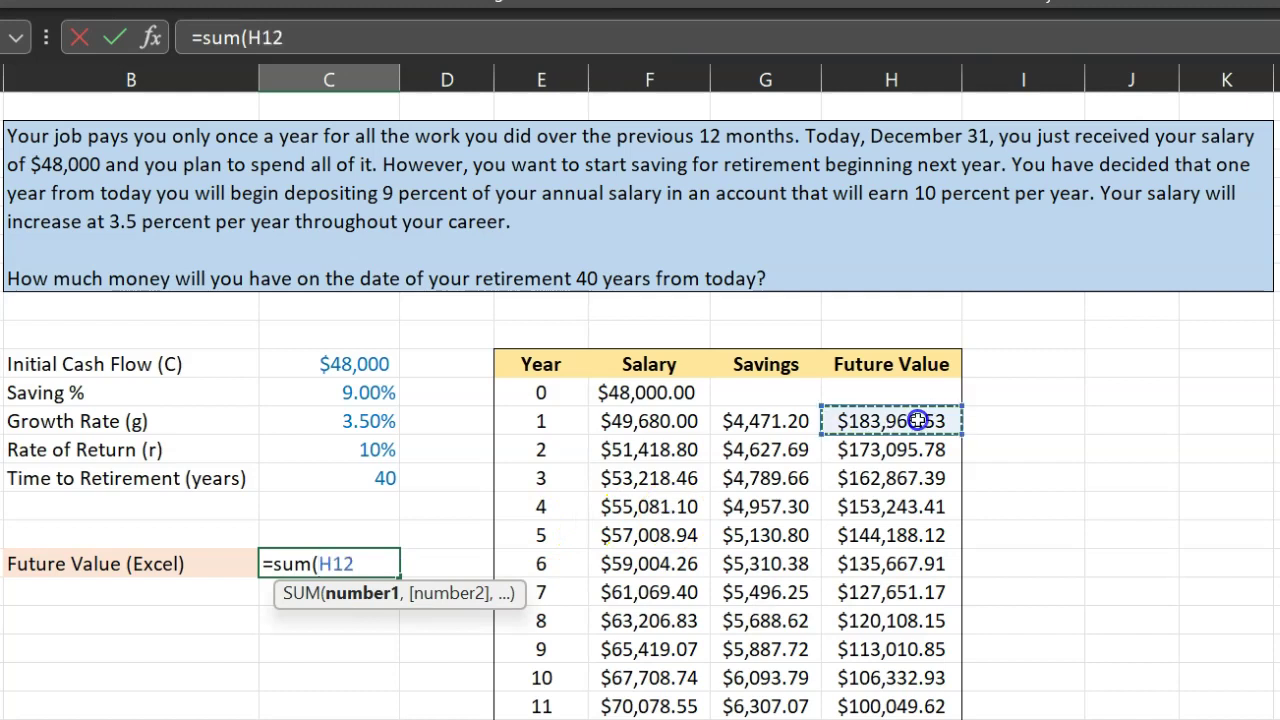
key(ctrl+shift+Down)
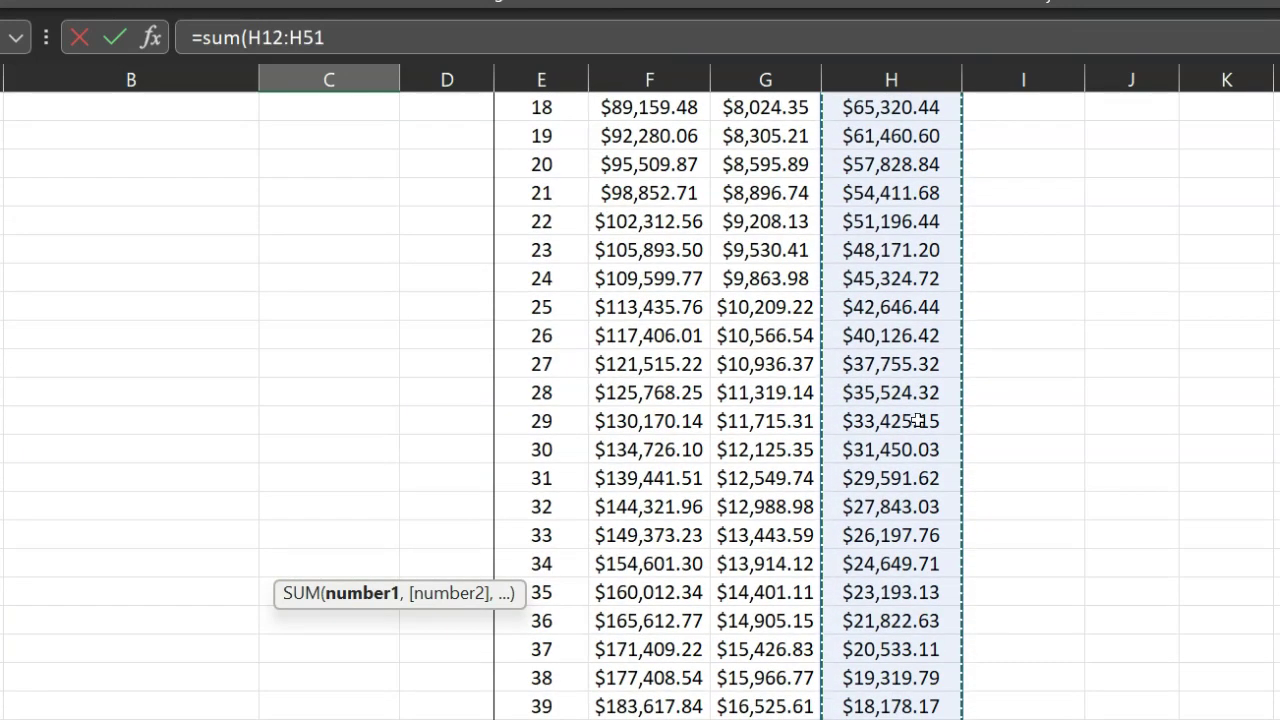
key(Return)
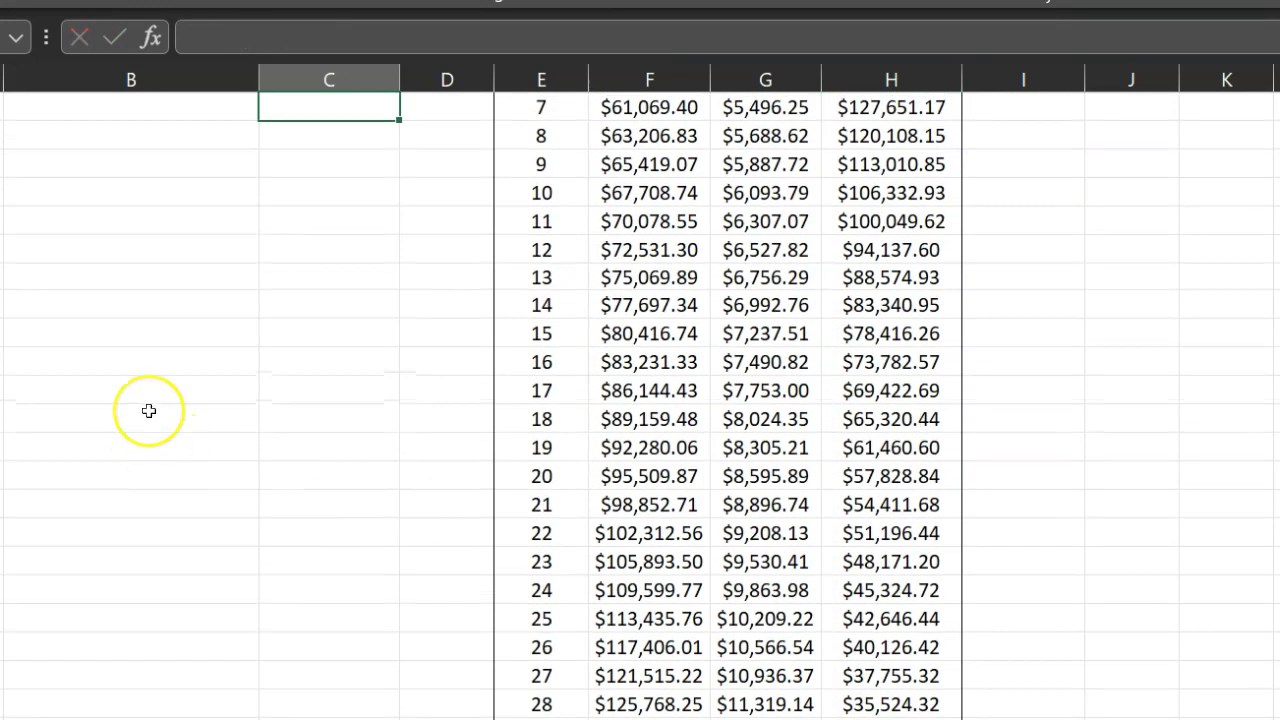
scroll(149, 411, up, 2)
scroll(149, 411, up, 2)
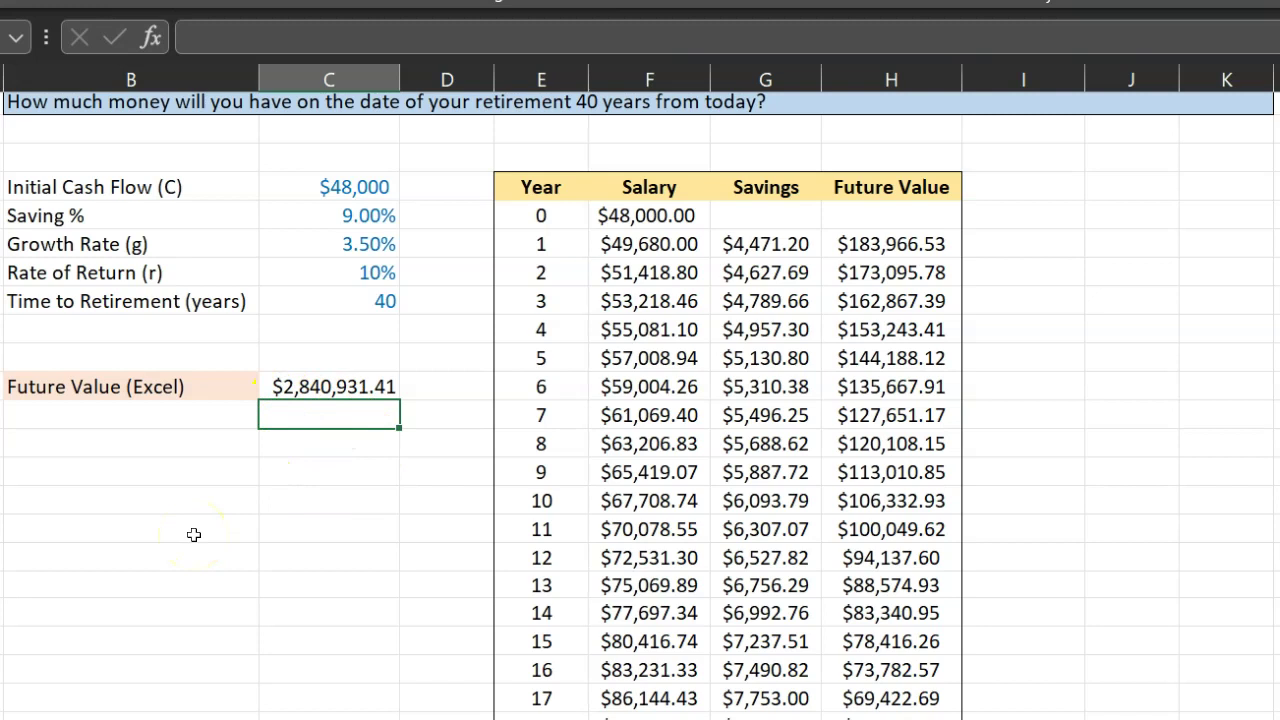
scroll(1103, 520, up, 1)
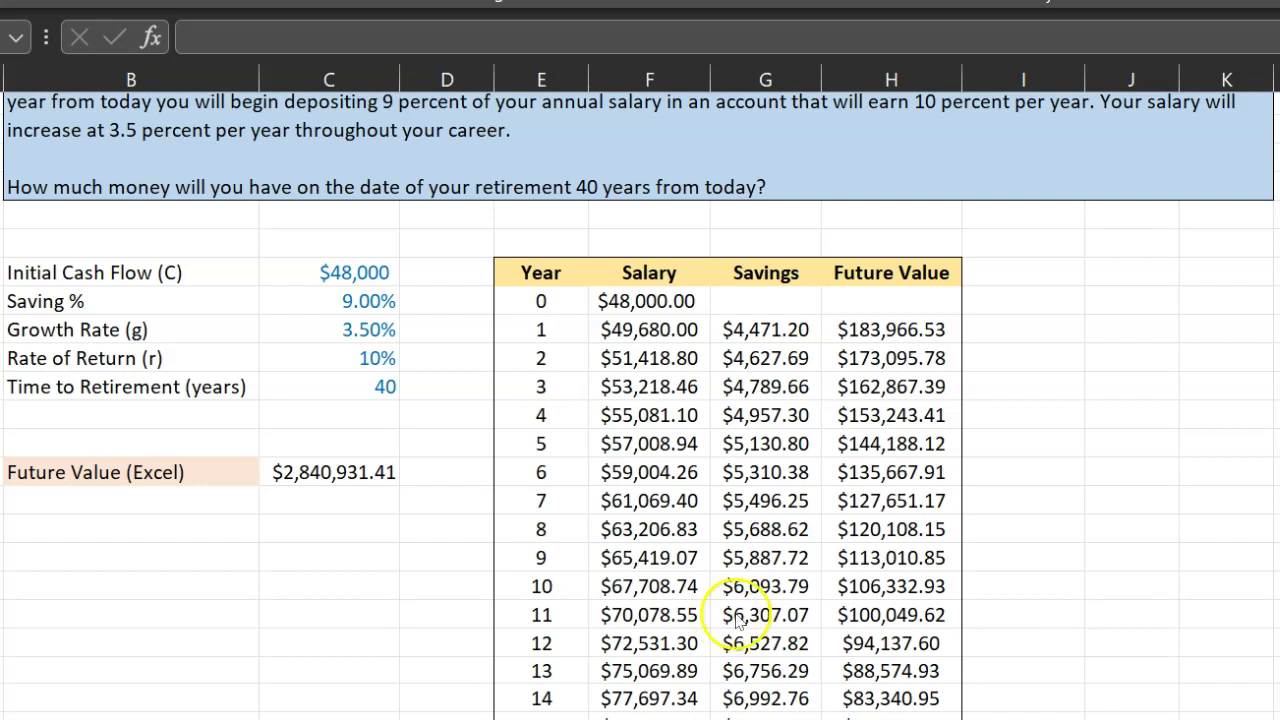
- Paste the FV equation picture beside the table at J21 and add a Future Value (Formula) row below Future Value (Excel)
click(1148, 574)
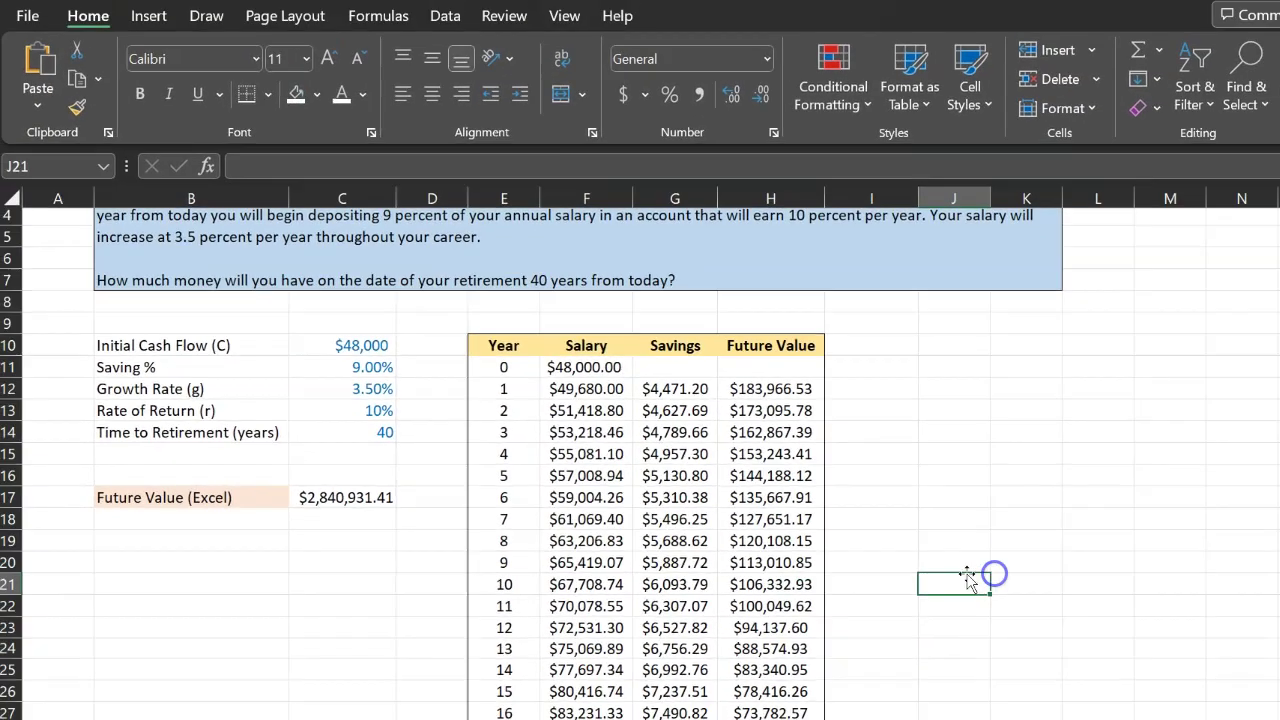
key(ctrl+v)
click(953, 668)
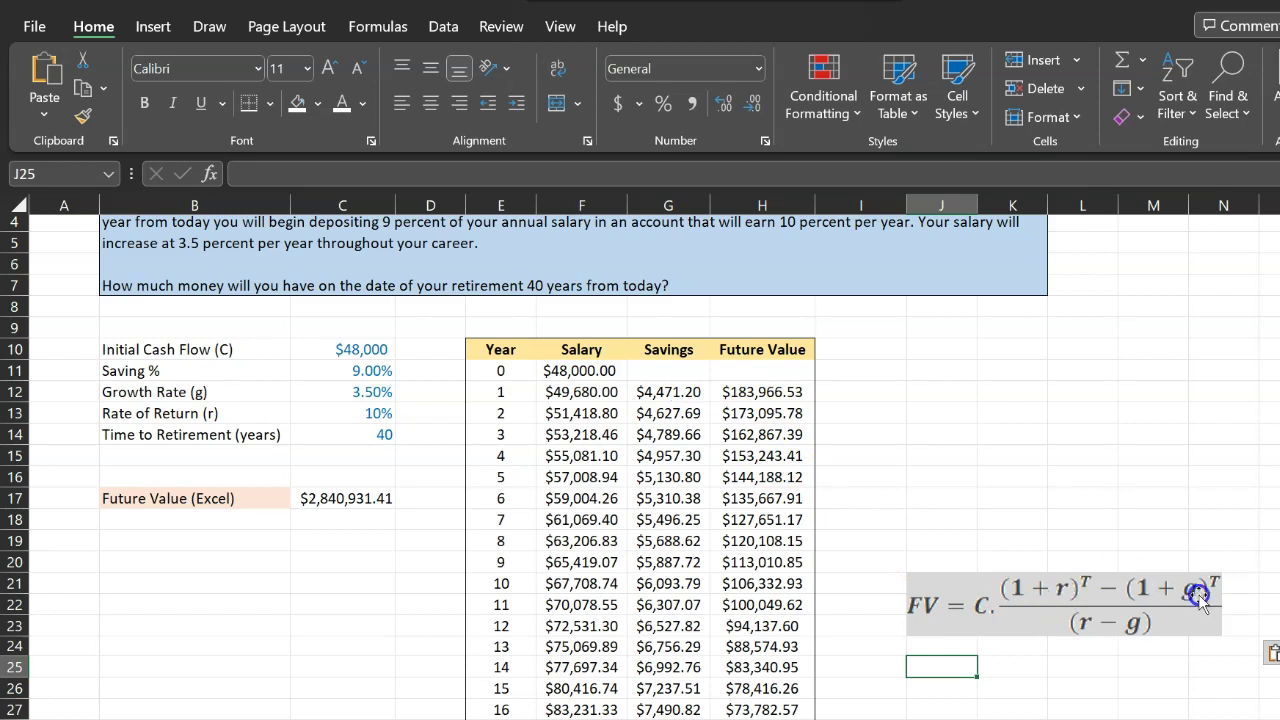
click(212, 622)
scroll(212, 620, up, 1)
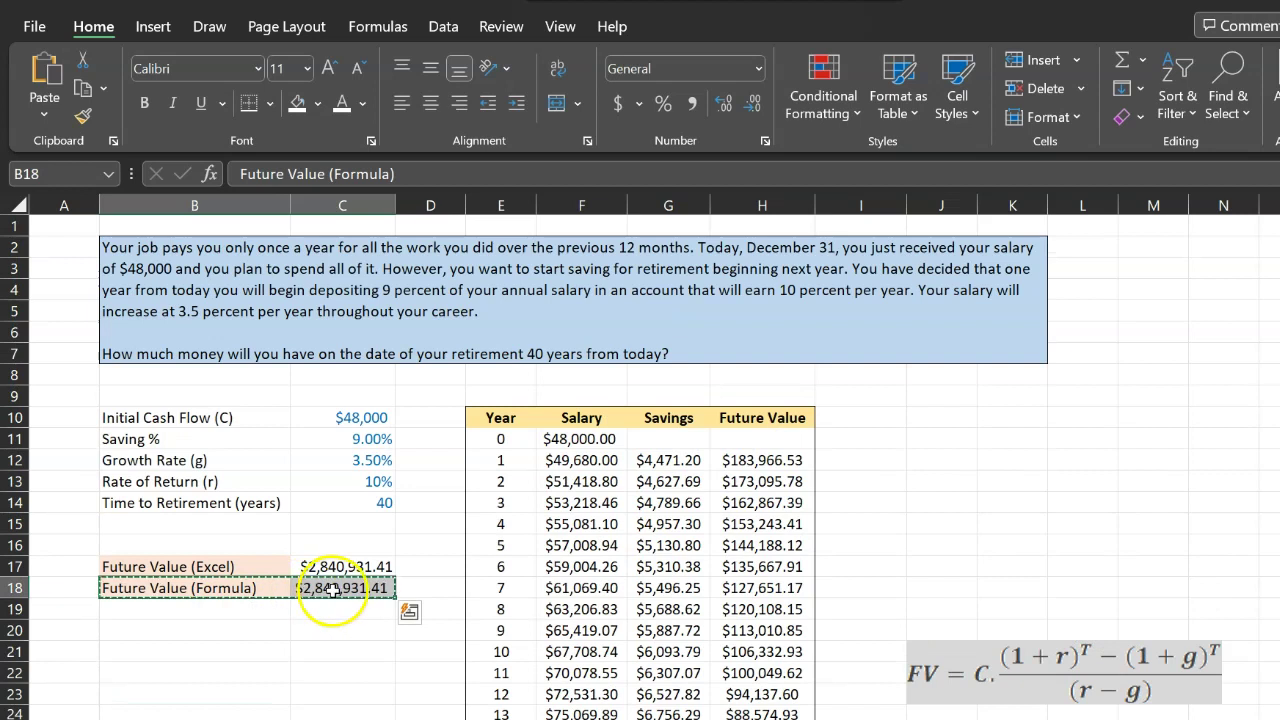
- Examine the Future Value (Formula) calculation in C18, comparing its cell references and the growth factor part with the FV equation
click(333, 590)
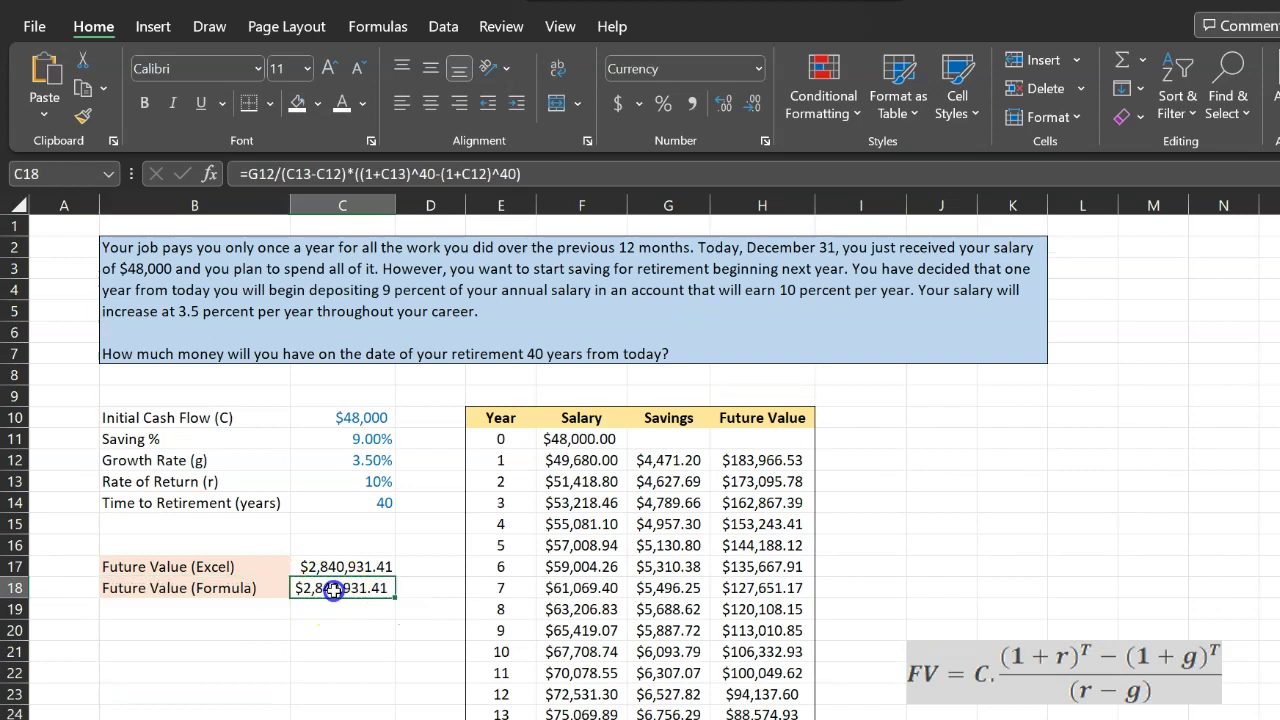
double_click(333, 590)
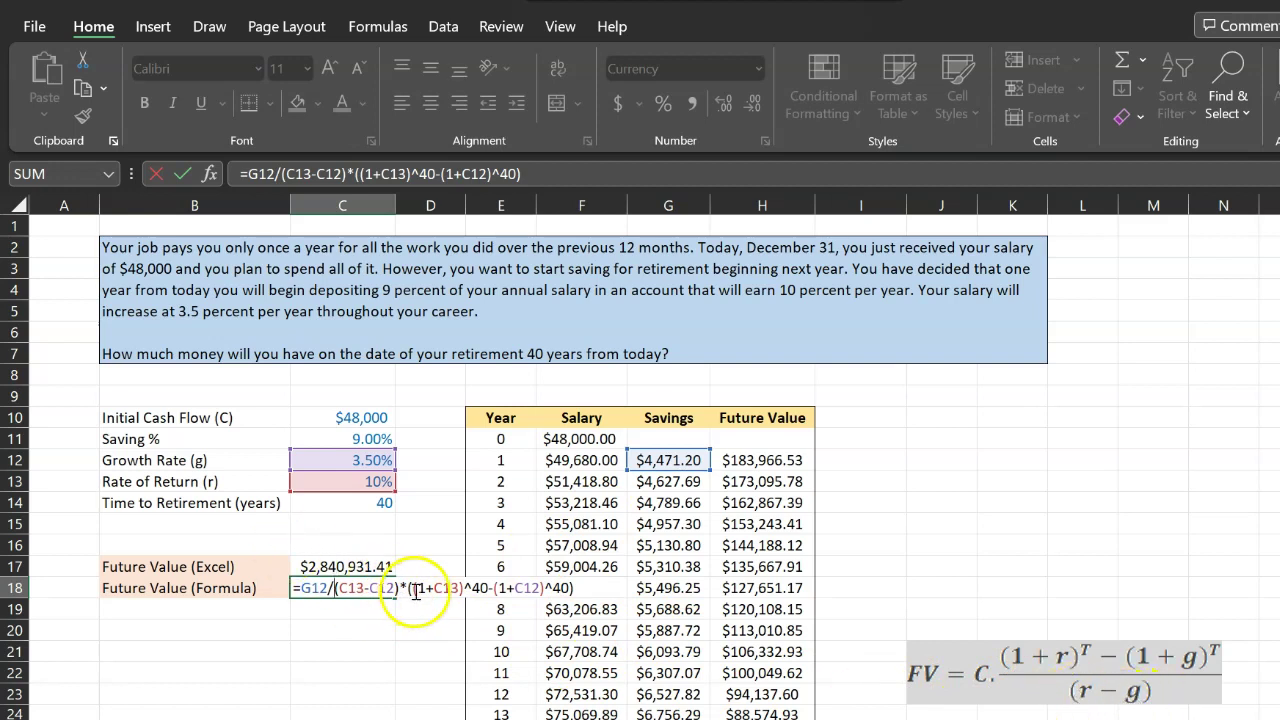
drag(408, 588, 573, 586)
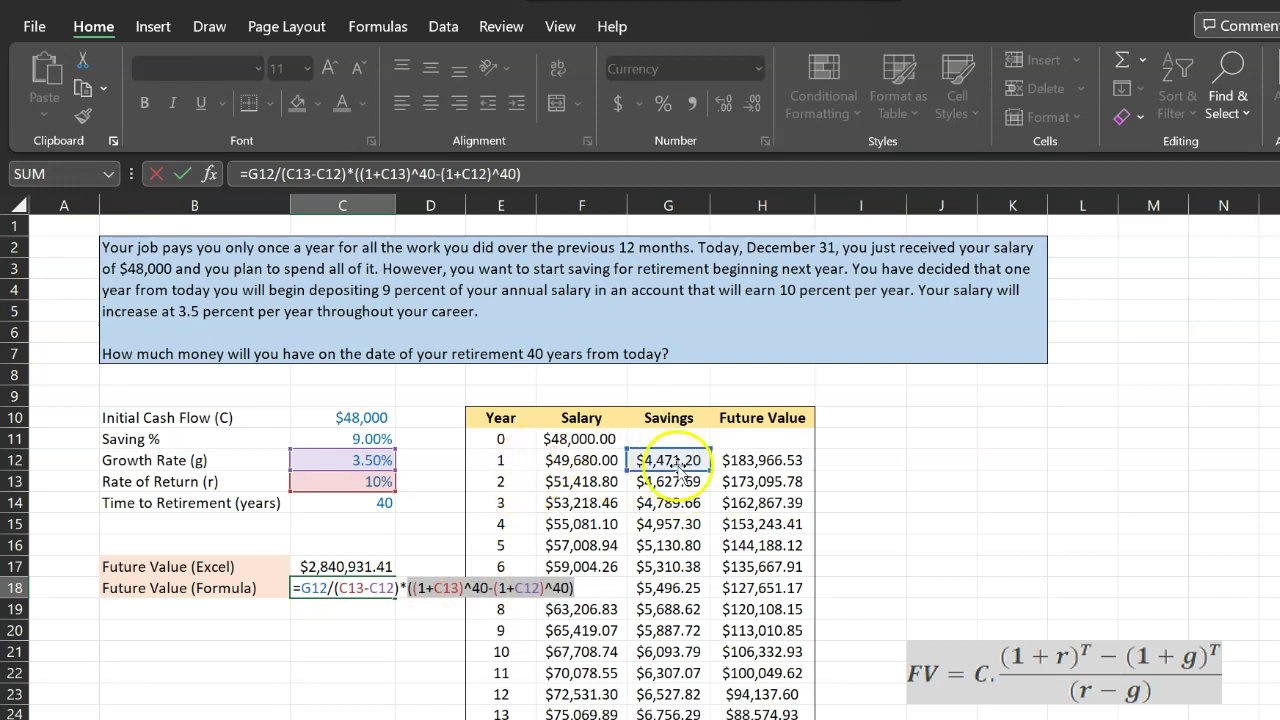
key(Return)
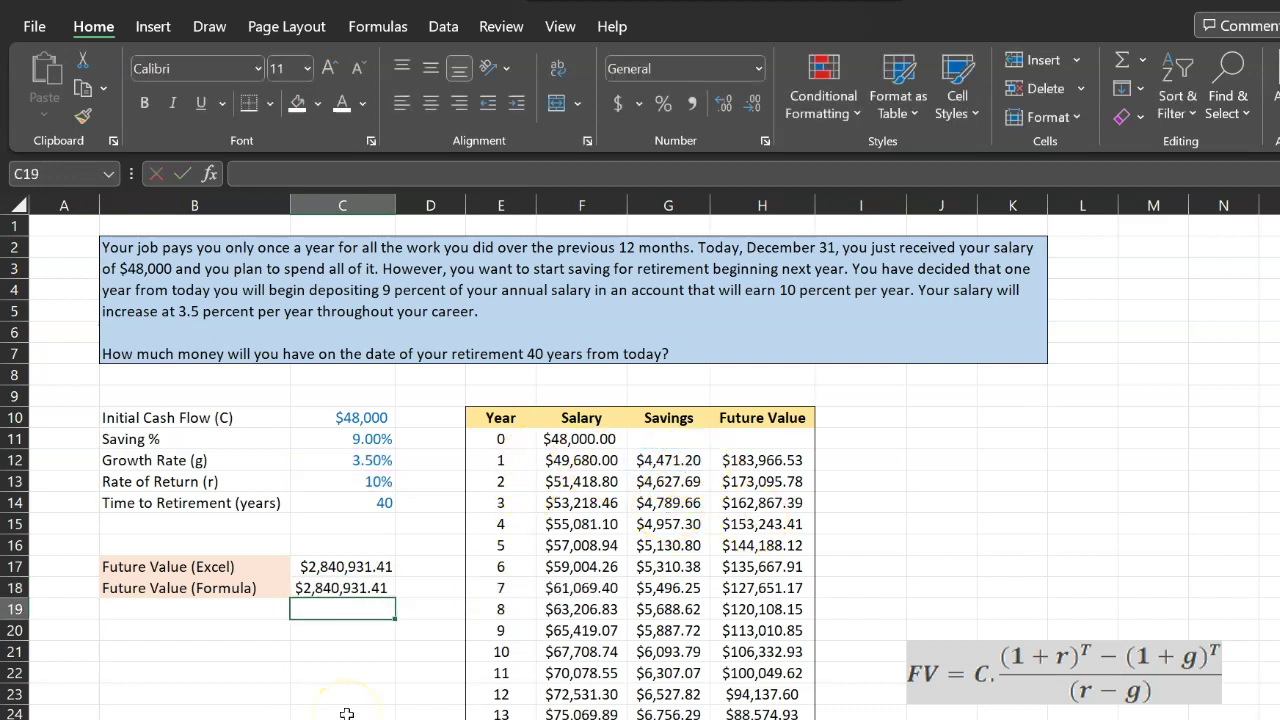